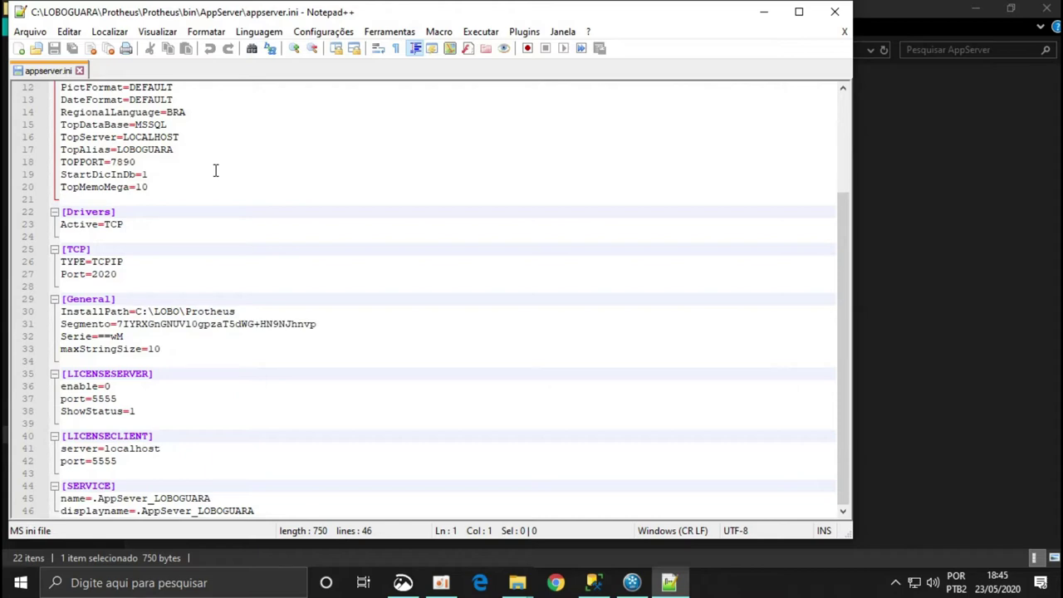
# Close the appserver.ini file and display the dbaccess64 console docked in half of the screen beside the AppServer folder.
pyautogui.click(834, 13)
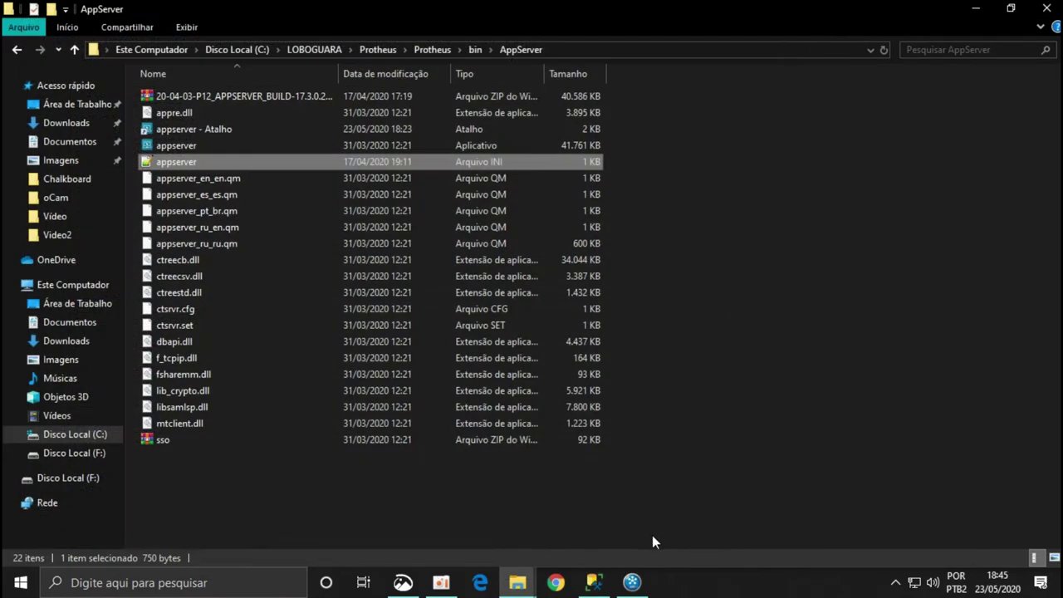
pyautogui.click(632, 583)
pyautogui.moveTo(551, 98); pyautogui.dragTo(1062, 145)
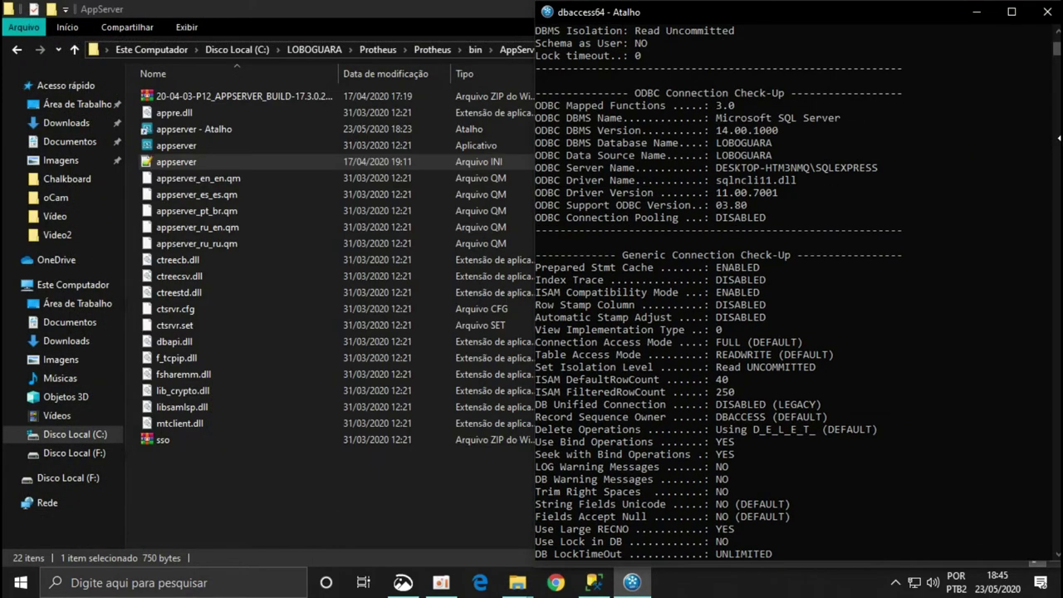
# Check the target with the -console parameter in the properties of the appserver - Atalho shortcut, and close the properties.
pyautogui.rightClick(215, 129)
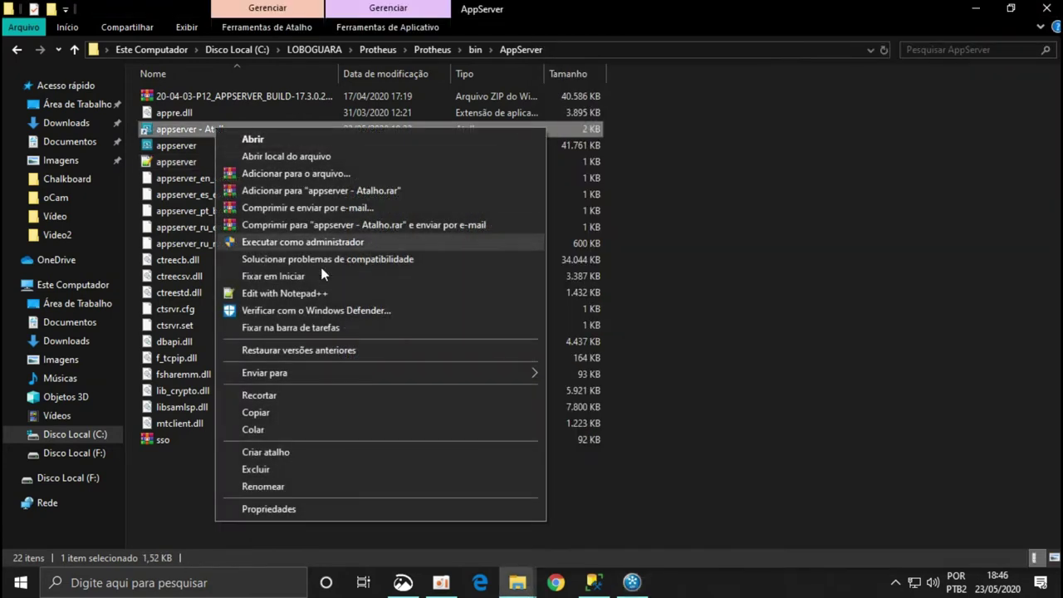
pyautogui.click(286, 510)
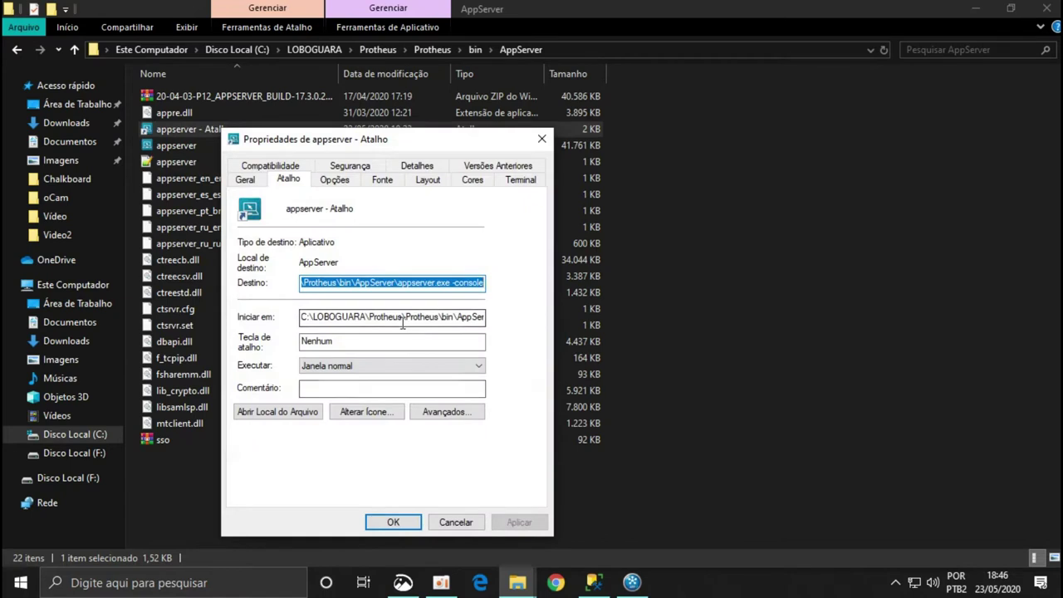
pyautogui.click(386, 520)
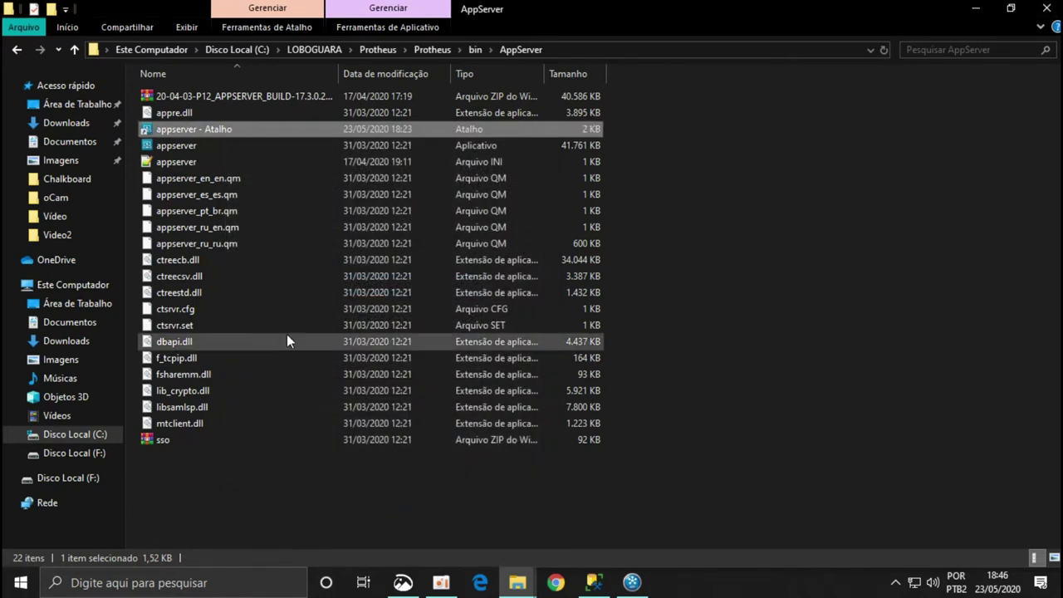
# Start the application server from the appserver - Atalho shortcut and minimize the appserver and dbaccess64 consoles.
pyautogui.doubleClick(250, 130)
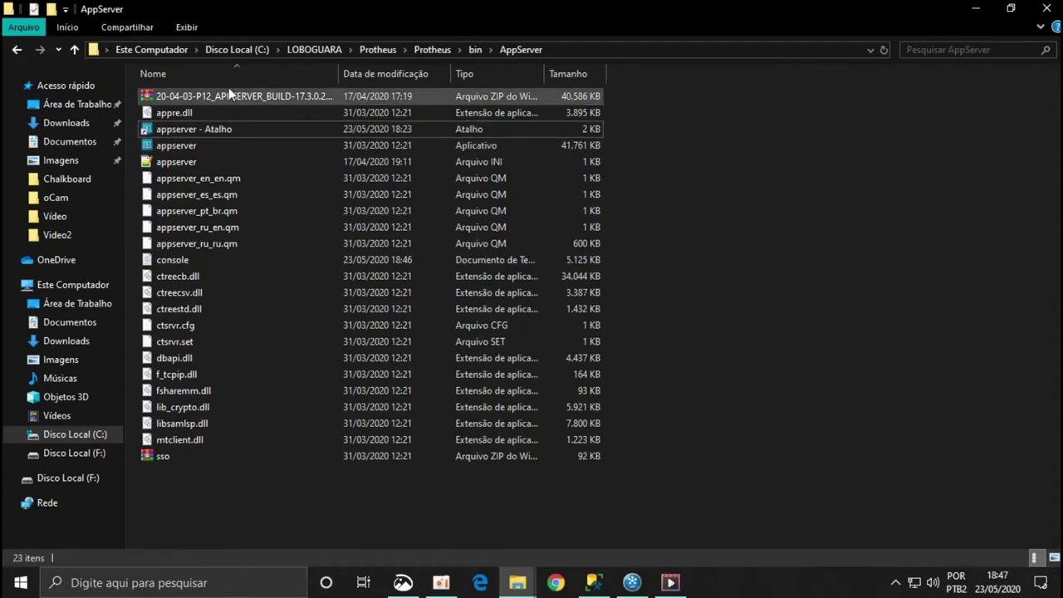
pyautogui.doubleClick(233, 131)
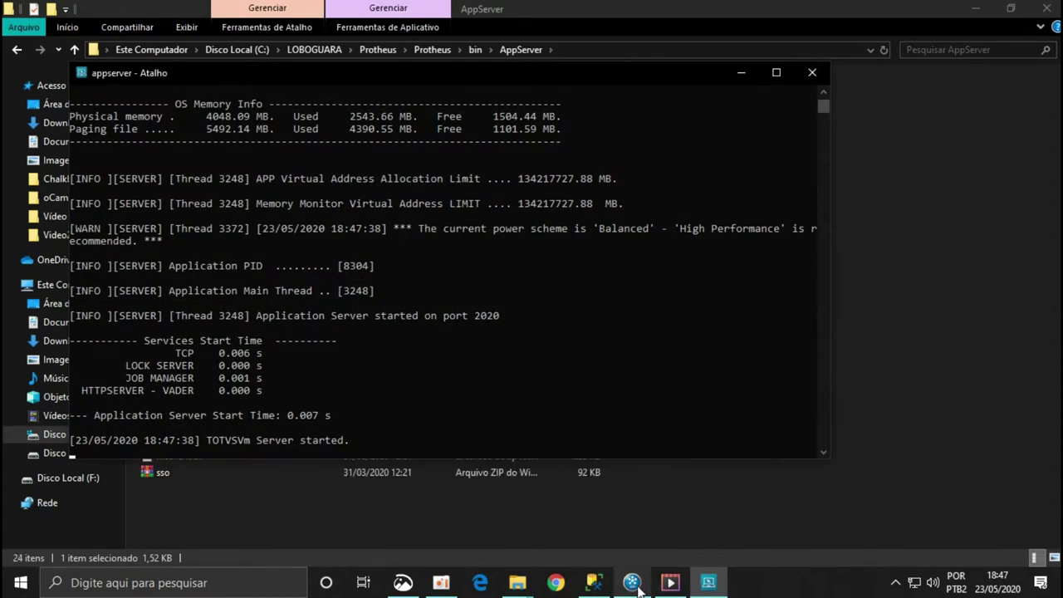
pyautogui.moveTo(219, 74); pyautogui.dragTo(215, 133)
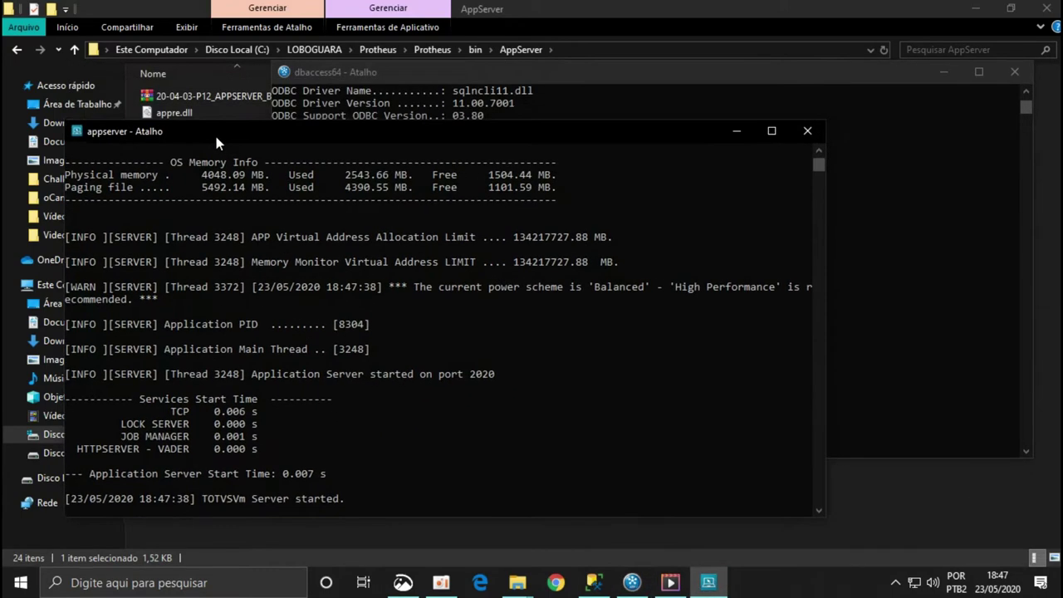
pyautogui.click(728, 131)
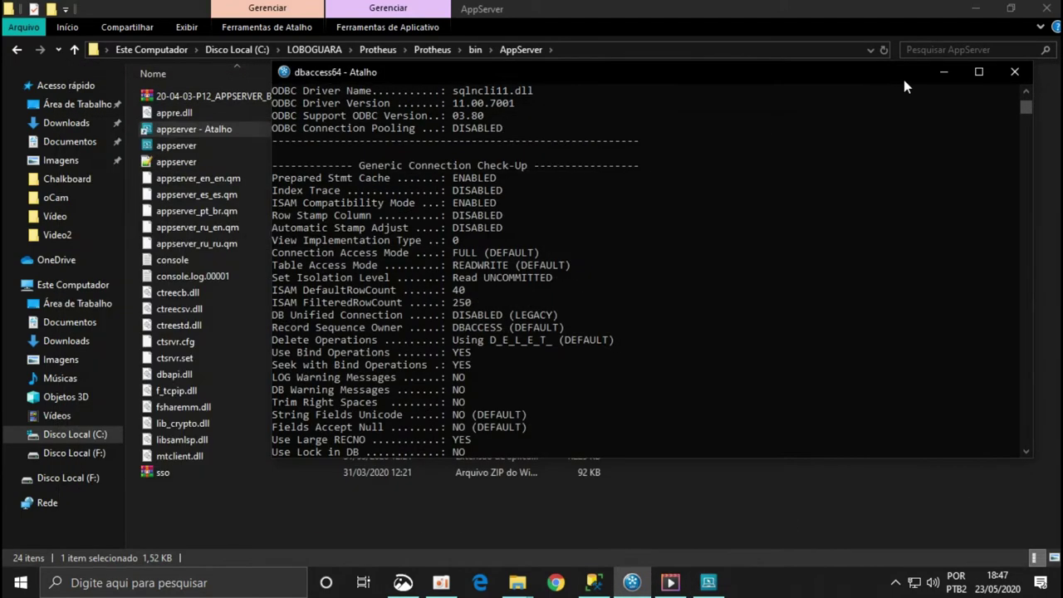
pyautogui.click(943, 75)
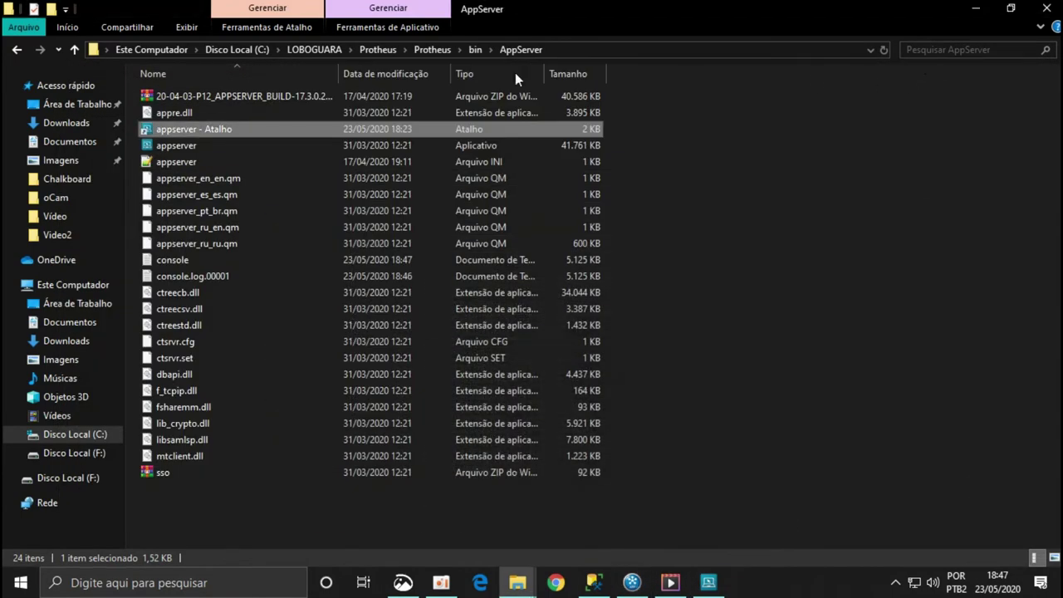
# Go to the Smartclient folder inside Protheus\bin and launch the smartclient application.
pyautogui.click(434, 50)
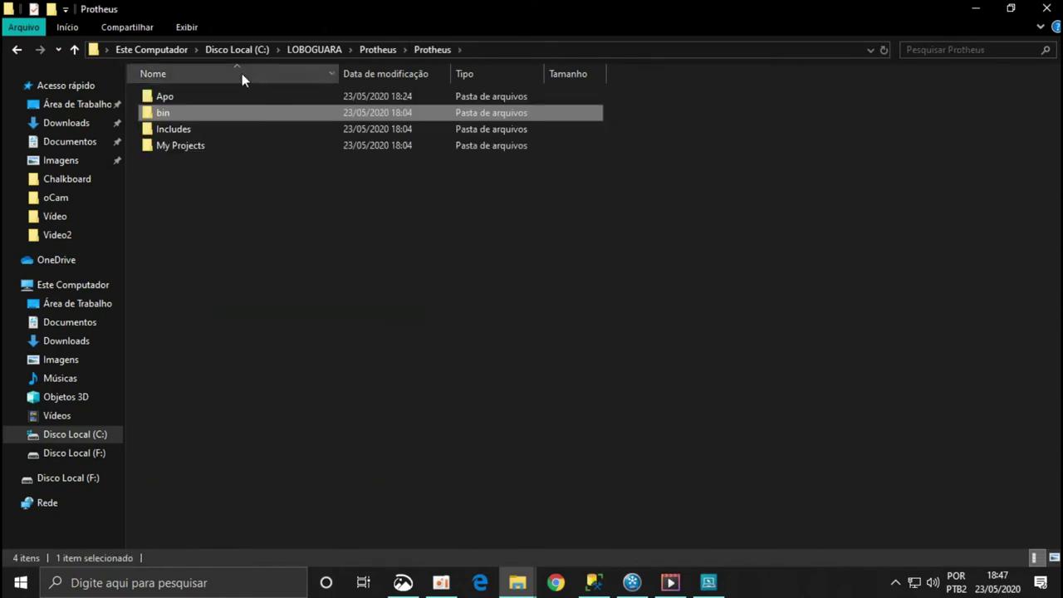
pyautogui.doubleClick(190, 112)
pyautogui.doubleClick(189, 114)
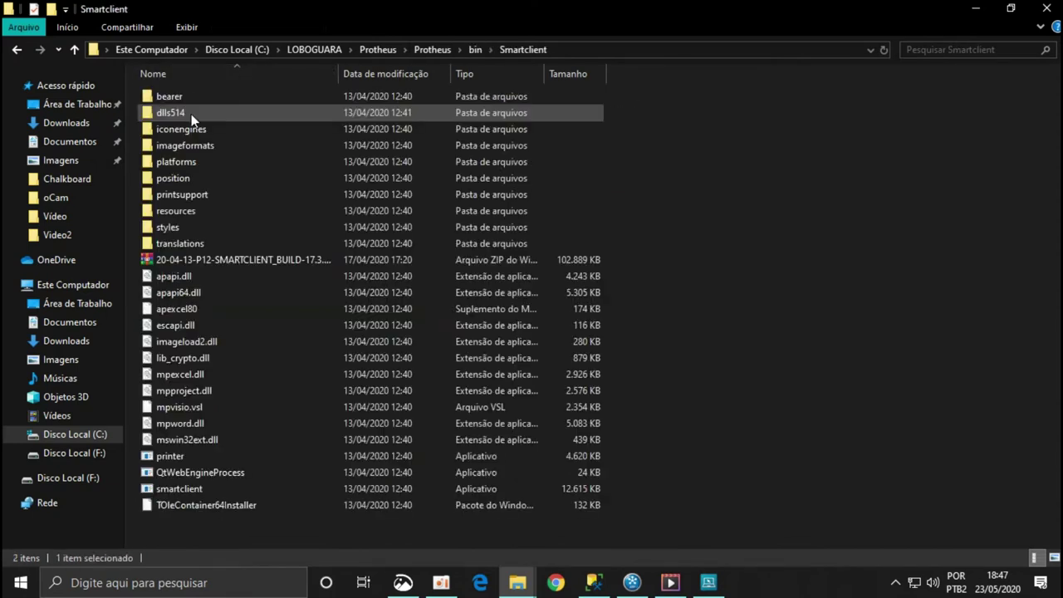
pyautogui.click(193, 490)
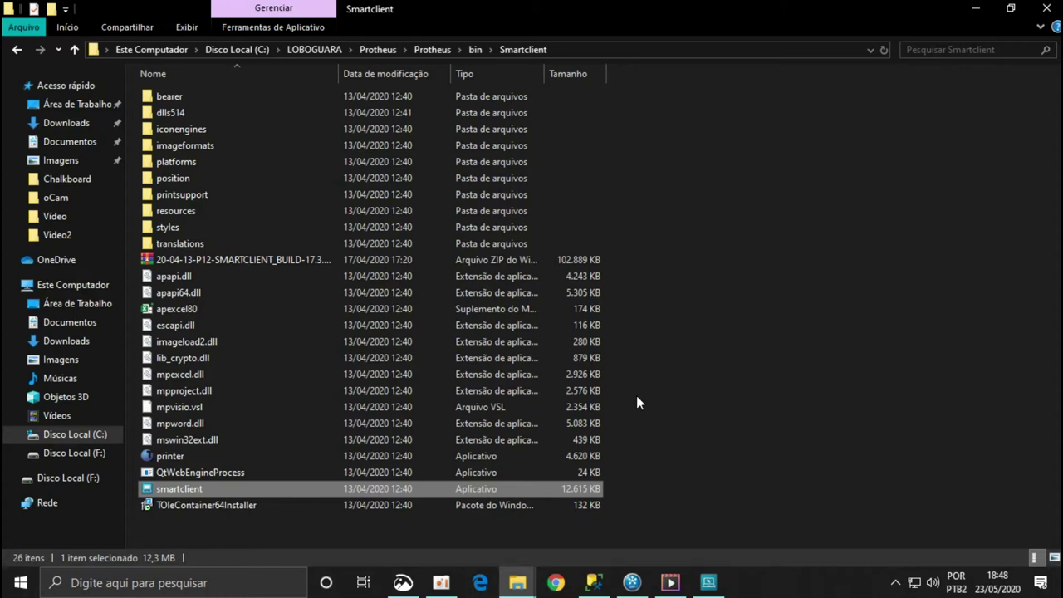
pyautogui.press('Return')
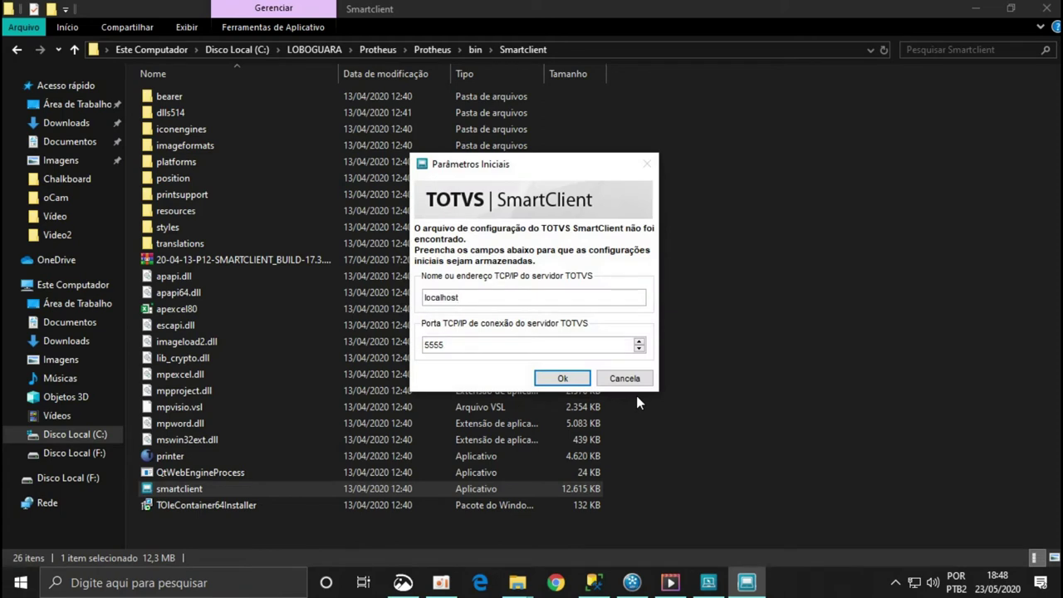
# Set the TOTVS server connection port to 2020 for localhost and accept the connection parameters.
pyautogui.doubleClick(444, 345)
pyautogui.write('2020')
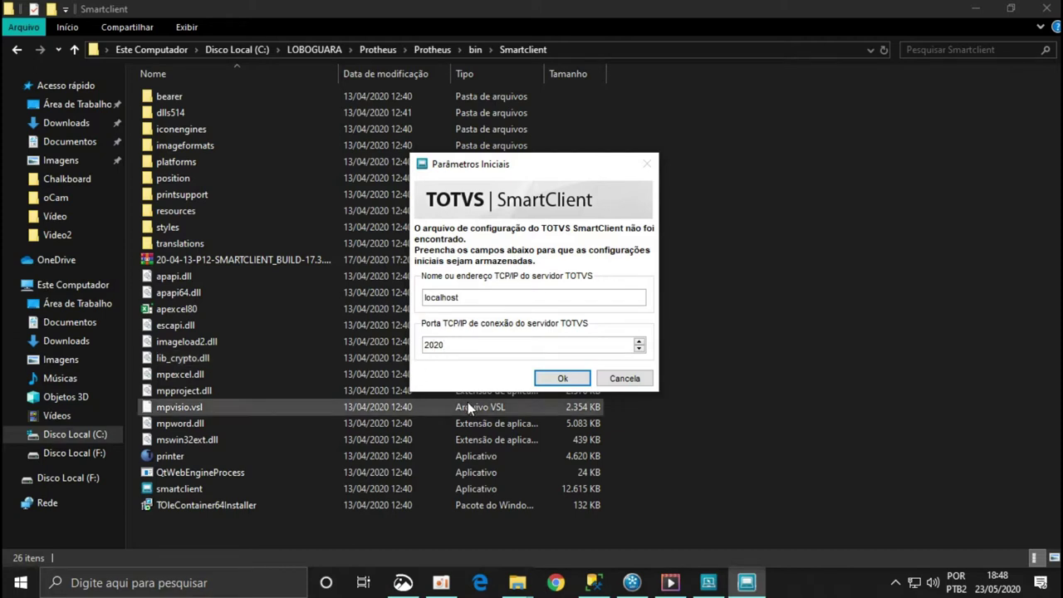
pyautogui.click(552, 381)
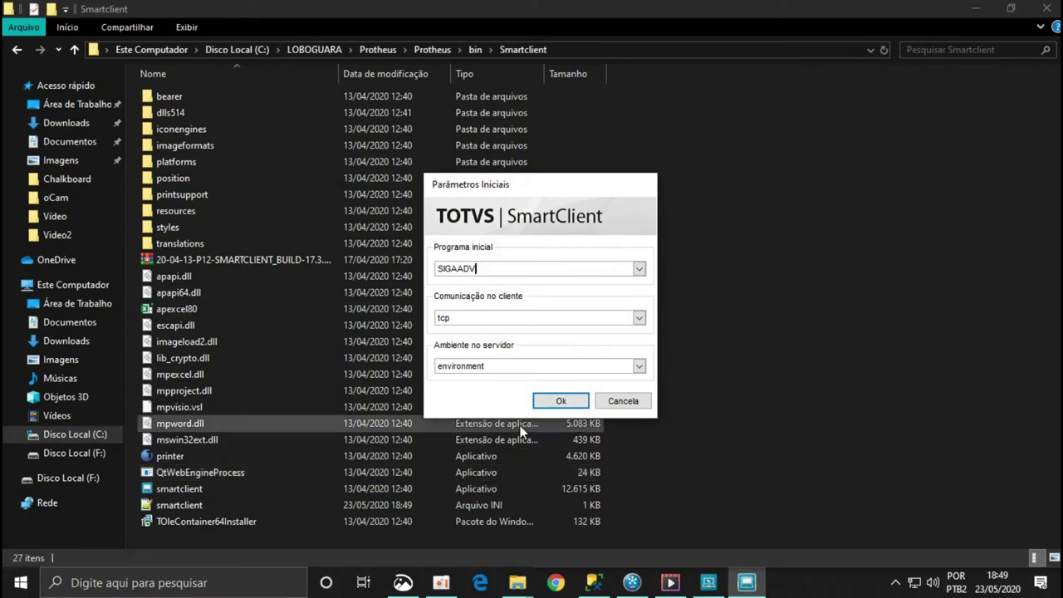
# Set the server environment to LOBOGUARA and start the SIGAADV program over tcp.
pyautogui.doubleClick(511, 367)
pyautogui.write('LOBOGUARA')
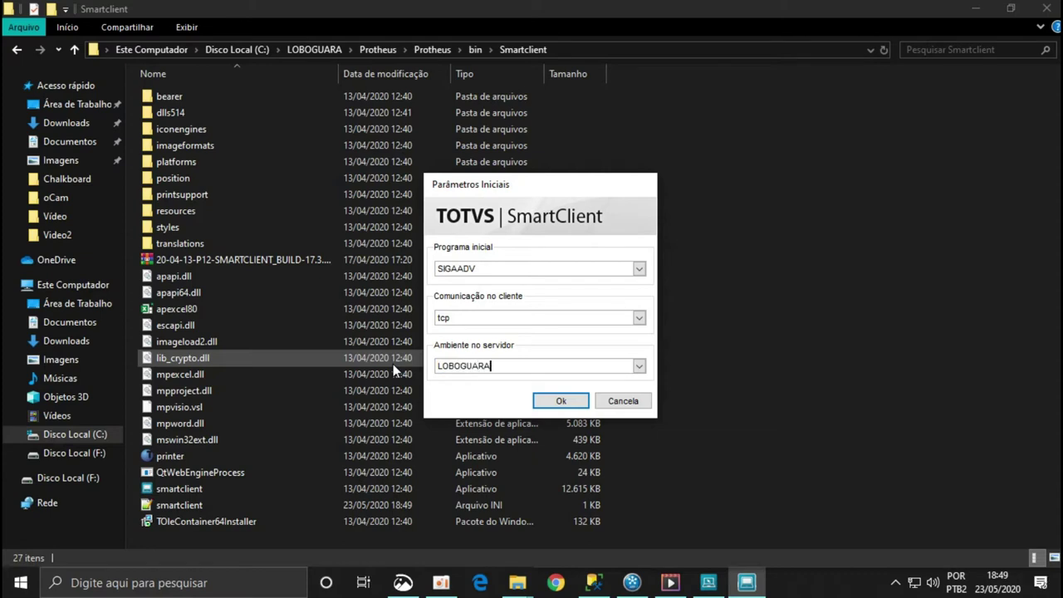
pyautogui.click(564, 401)
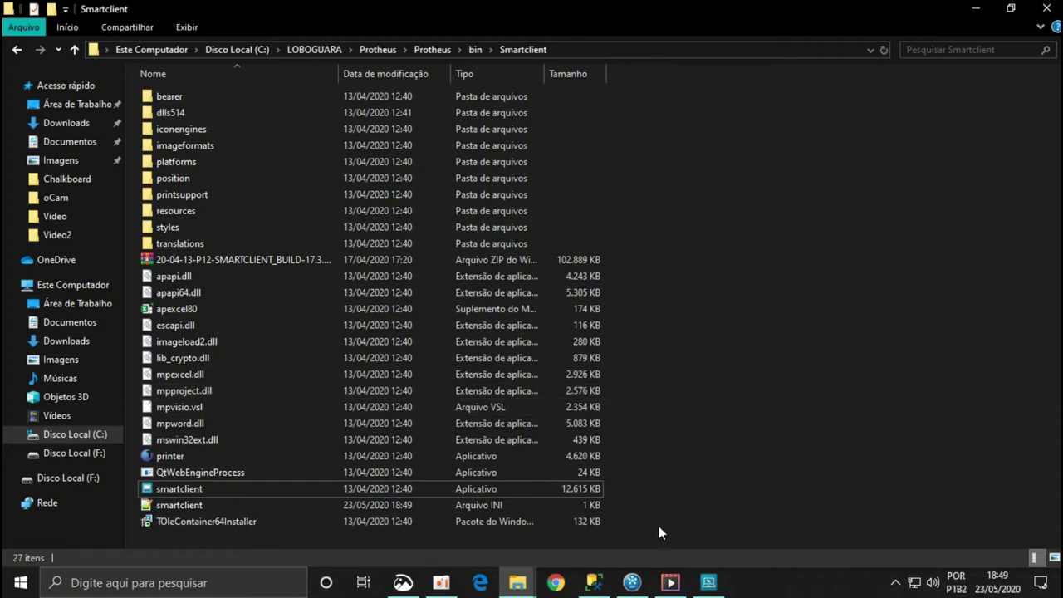
# Bring up the dbaccess64 and appserver consoles and dock the appserver console in half of the screen.
pyautogui.moveTo(634, 584)
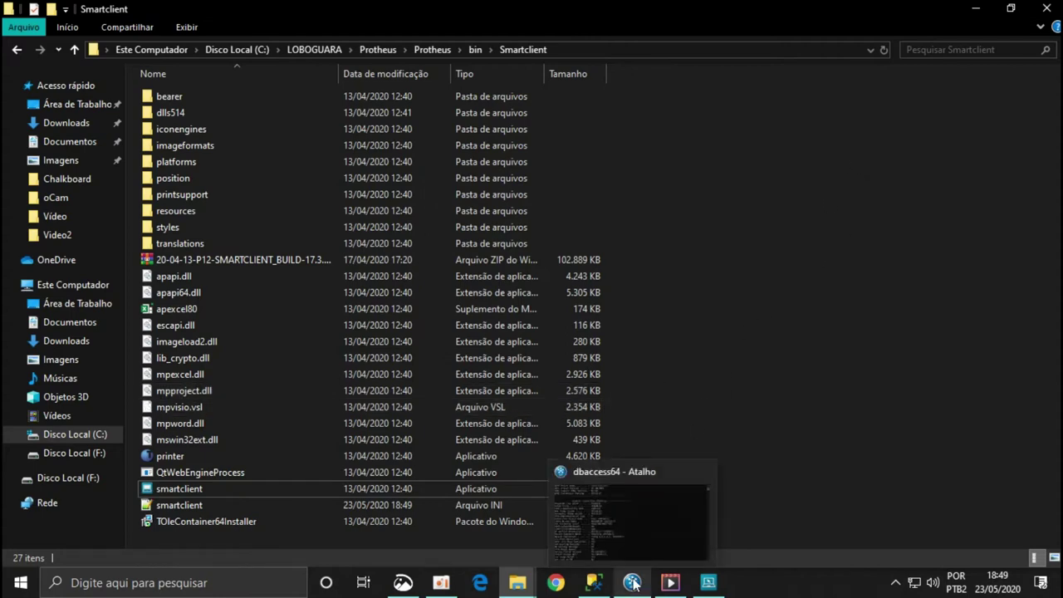
pyautogui.click(634, 584)
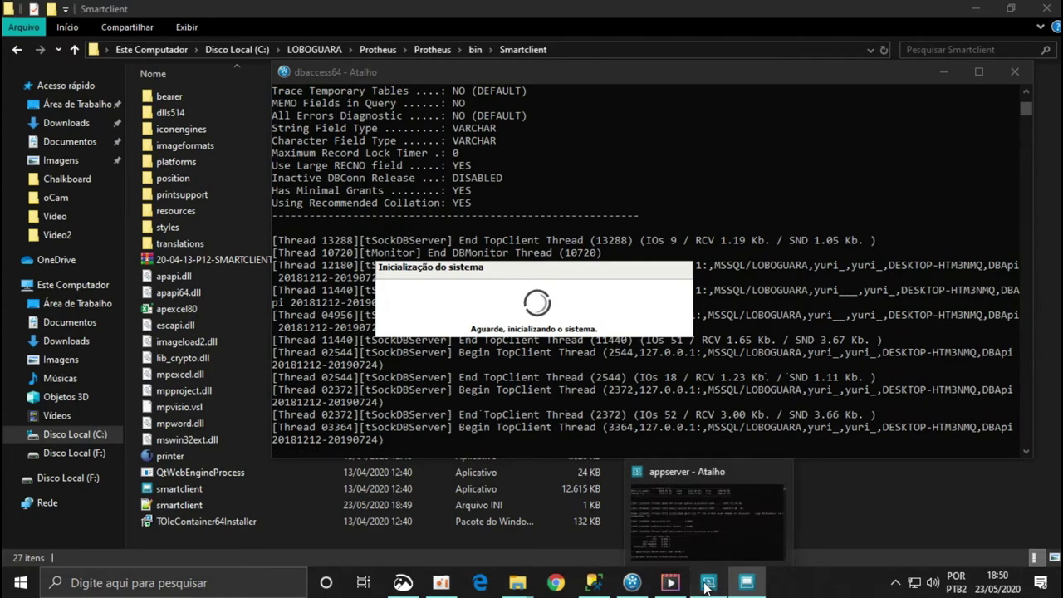
pyautogui.click(711, 584)
pyautogui.moveTo(427, 125); pyautogui.dragTo(2, 117)
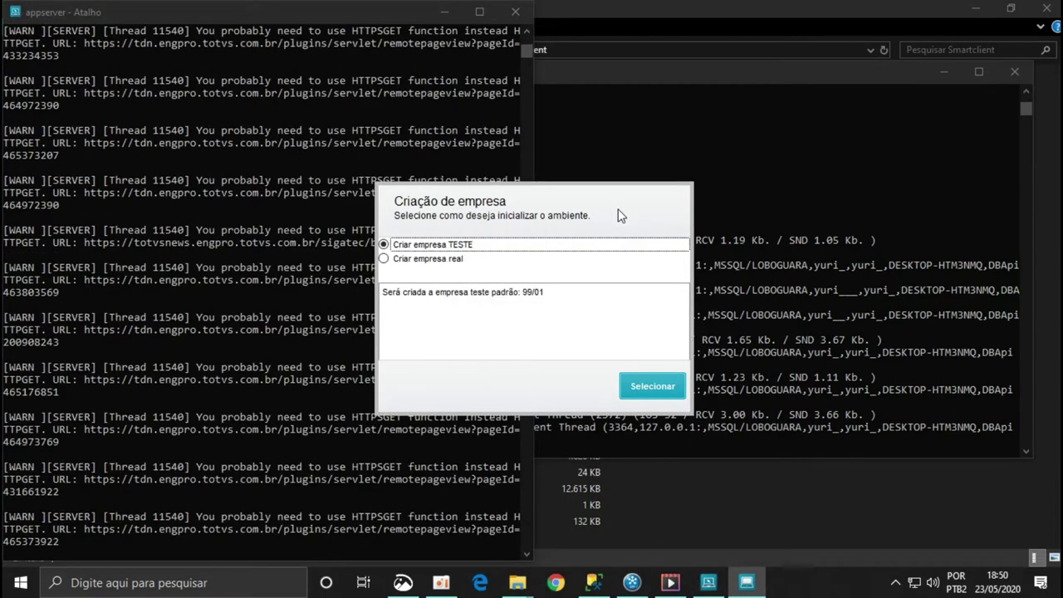
# Initialize the environment with the test company (Criar empresa TESTE) and Brasil as its localization.
pyautogui.click(653, 392)
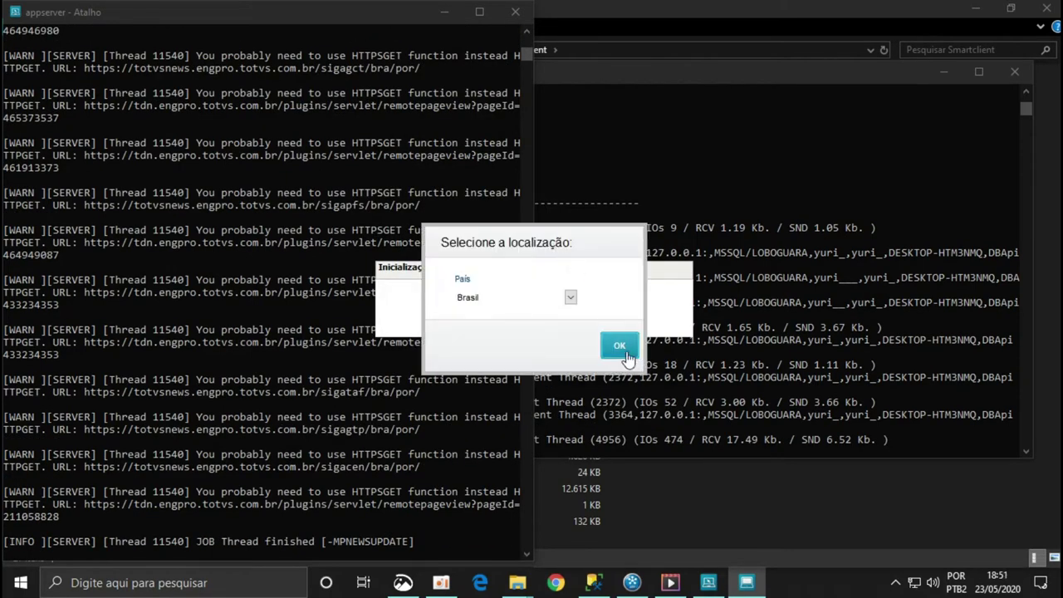
pyautogui.click(620, 347)
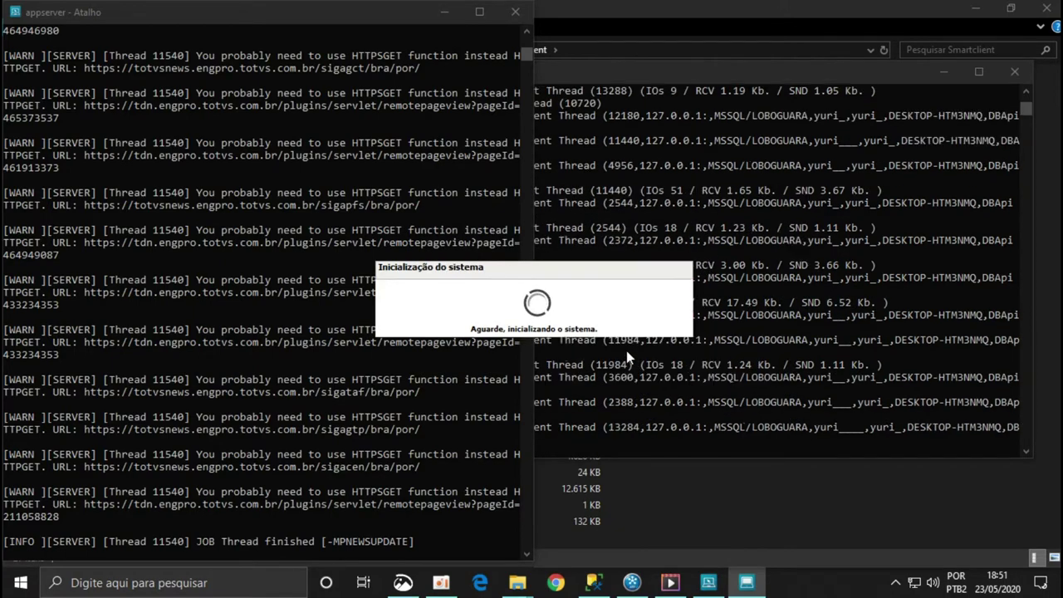
# Dock the dbaccess64 console beside the appserver console to monitor the system initialization.
pyautogui.moveTo(702, 70); pyautogui.dragTo(1062, 131)
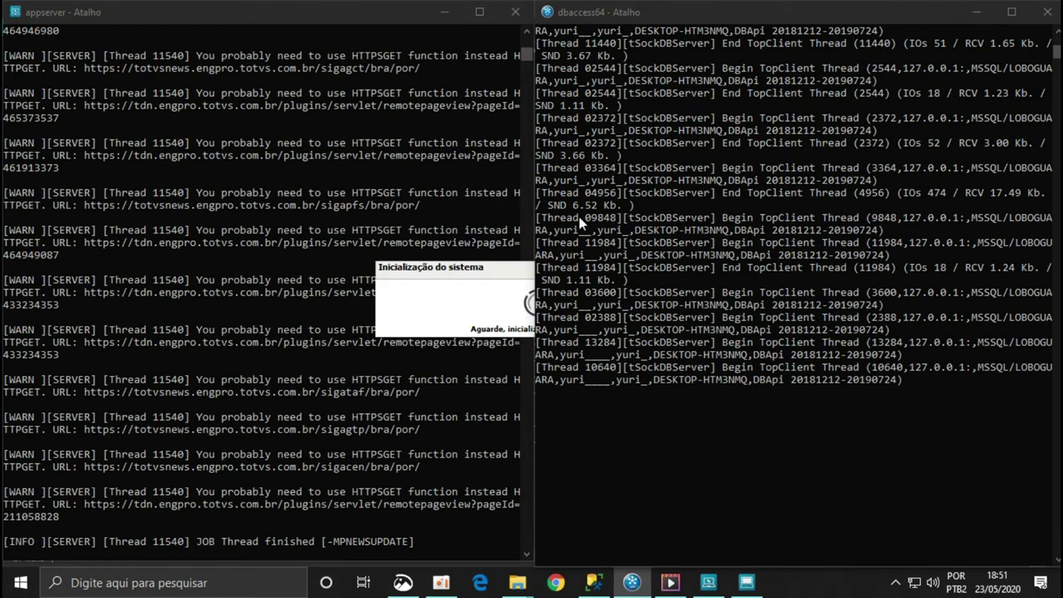
pyautogui.click(625, 321)
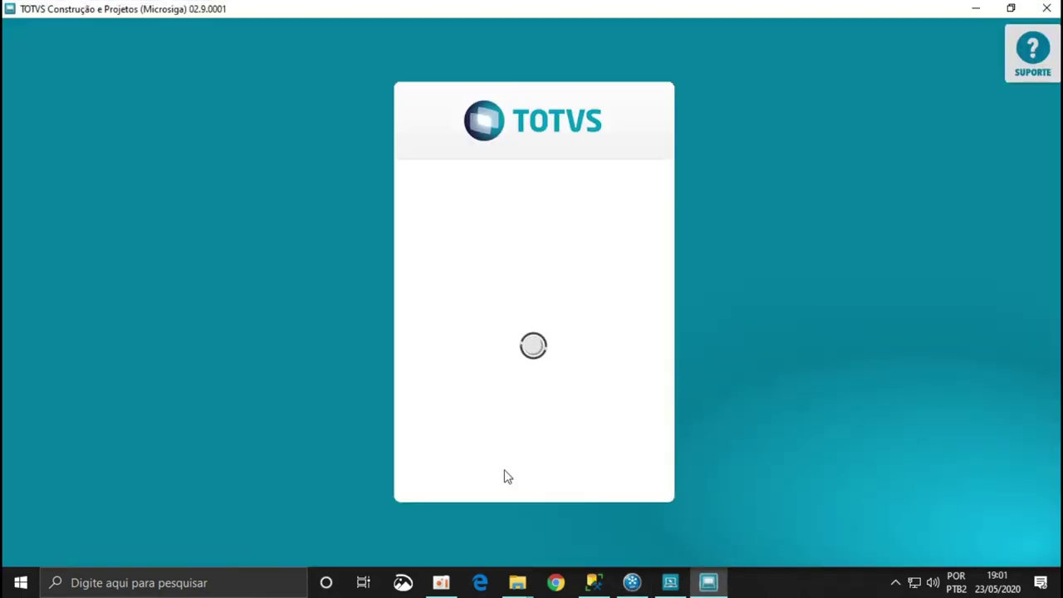
# Sign in to Microsiga Protheus with the username admin.
pyautogui.moveTo(441, 586)
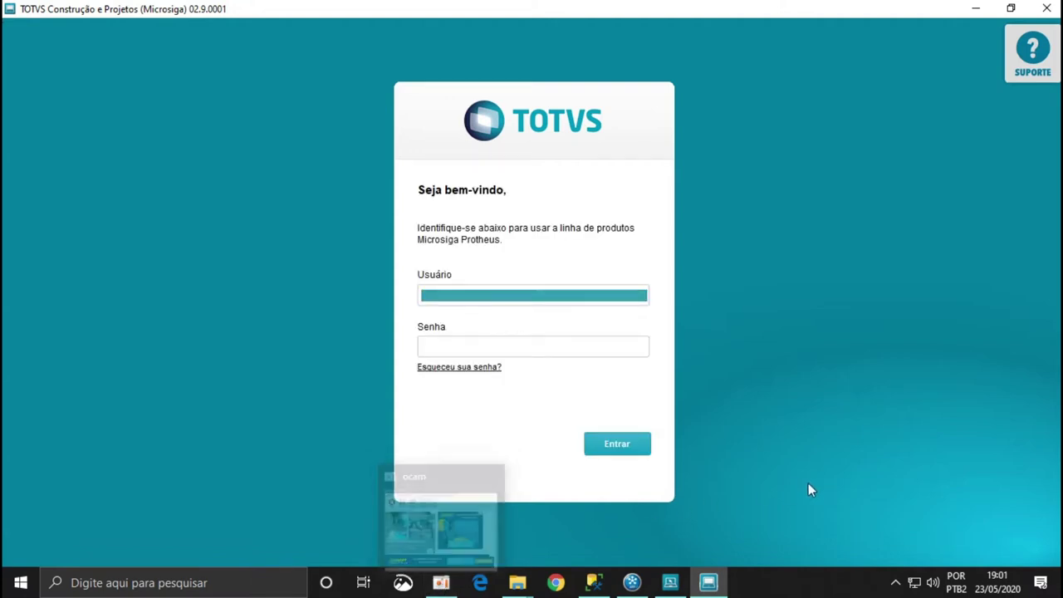
pyautogui.click(578, 299)
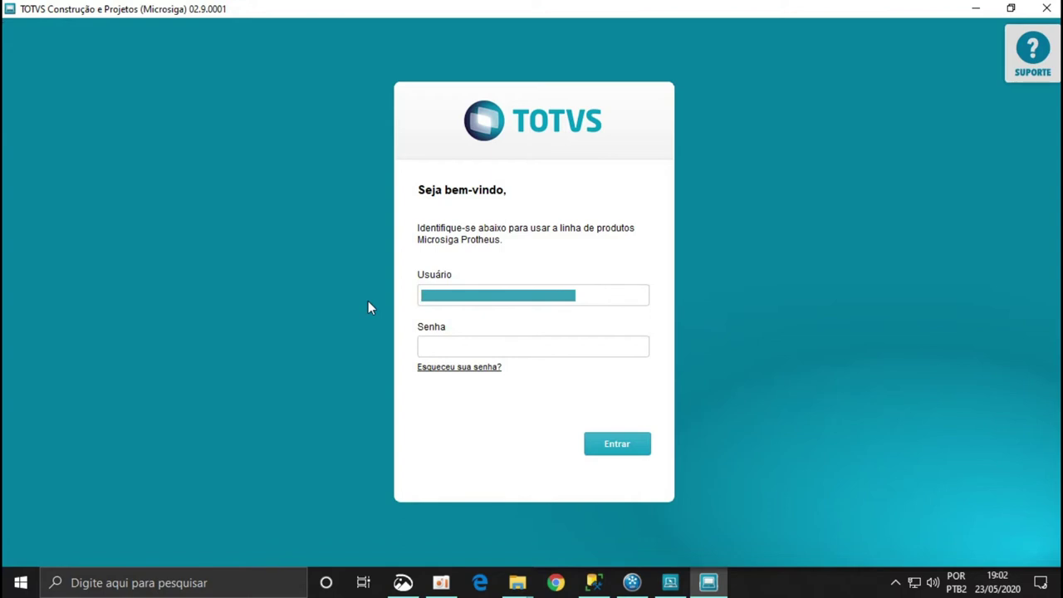
pyautogui.write('admin')
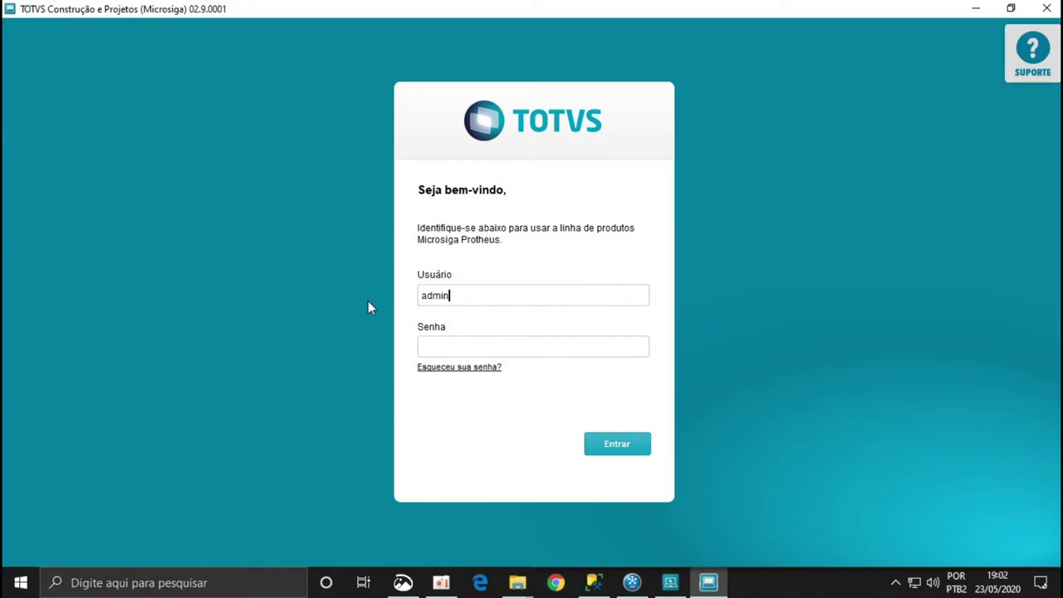
pyautogui.click(627, 447)
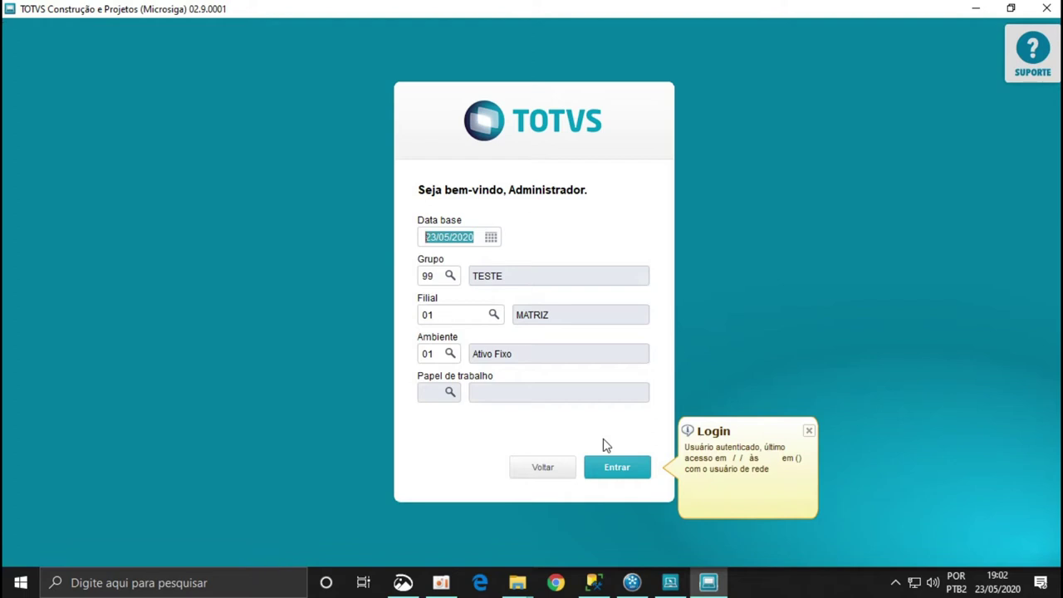
# Enter group 99 TESTE, branch 01 MATRIZ, in the 01 Ativo Fixo environment and choose Brasil as the localization country.
pyautogui.click(624, 470)
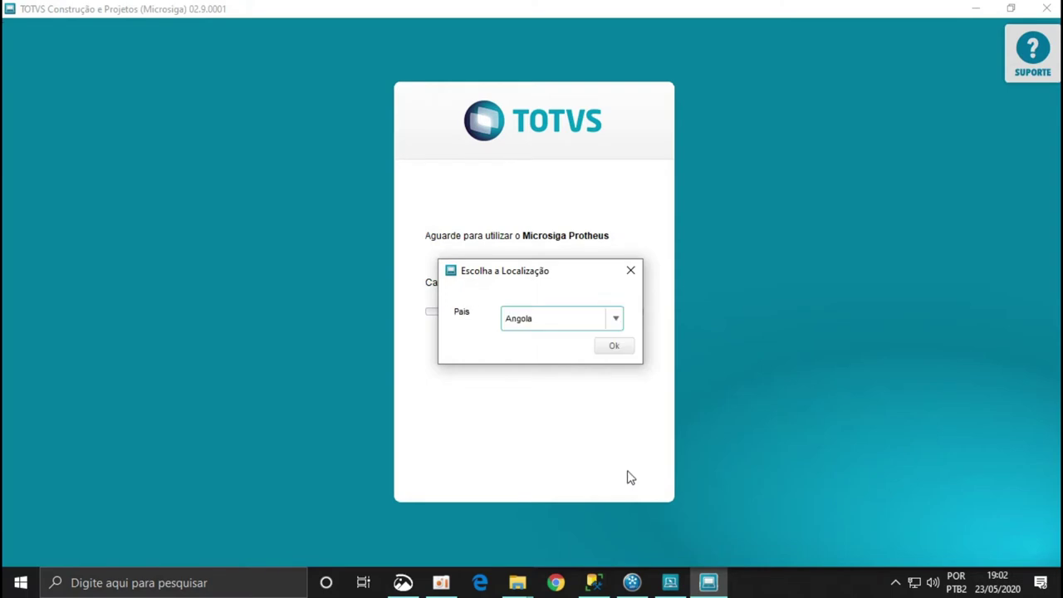
pyautogui.click(615, 320)
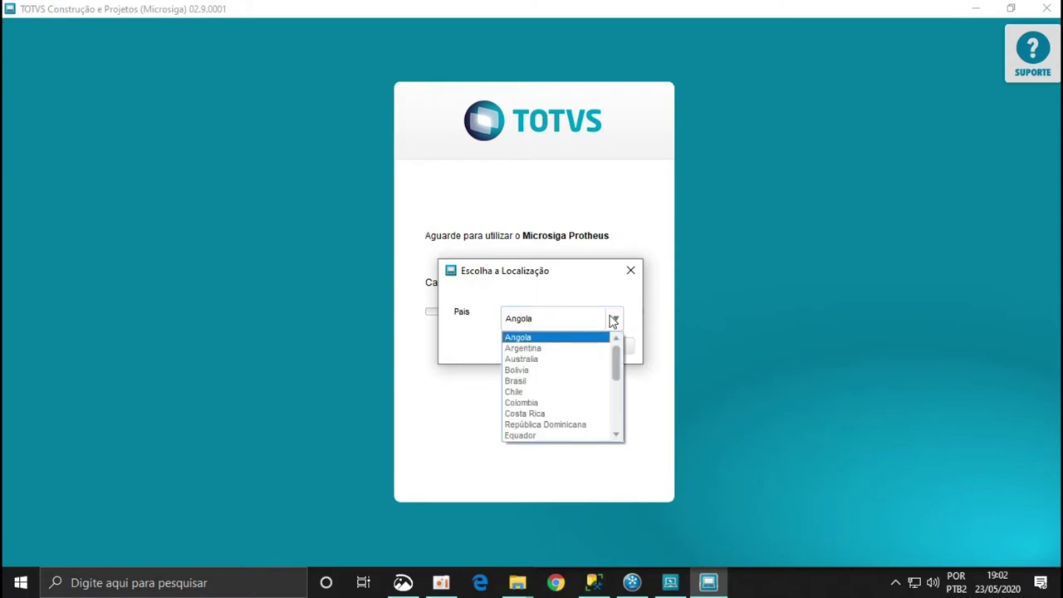
pyautogui.click(528, 383)
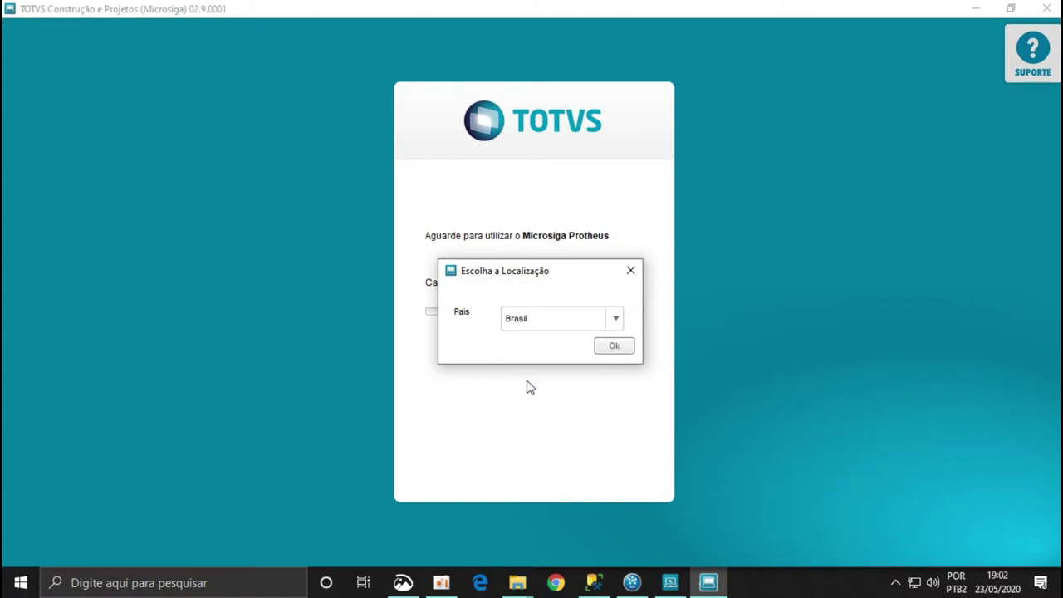
pyautogui.click(626, 346)
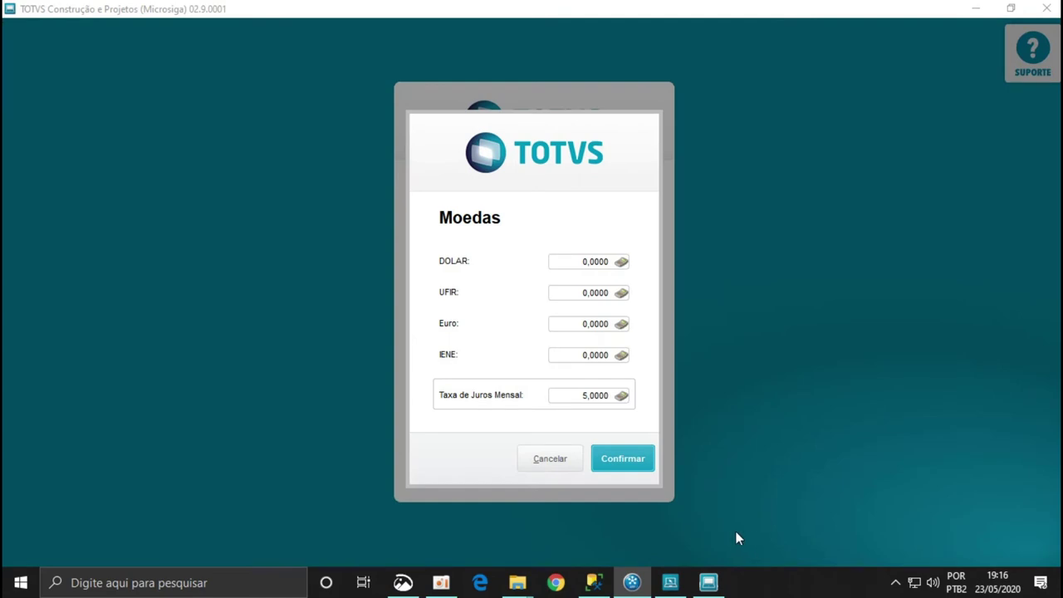
# Confirm the Moedas currency rates with the default values and open the Atualizações routines of the Ativo Fixo module.
pyautogui.click(617, 466)
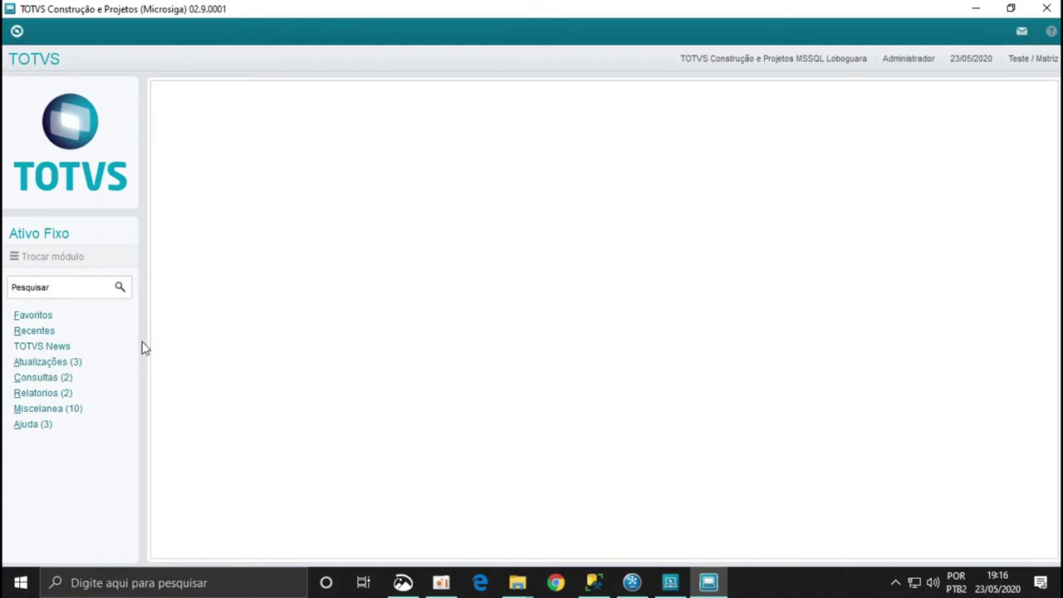
pyautogui.click(76, 362)
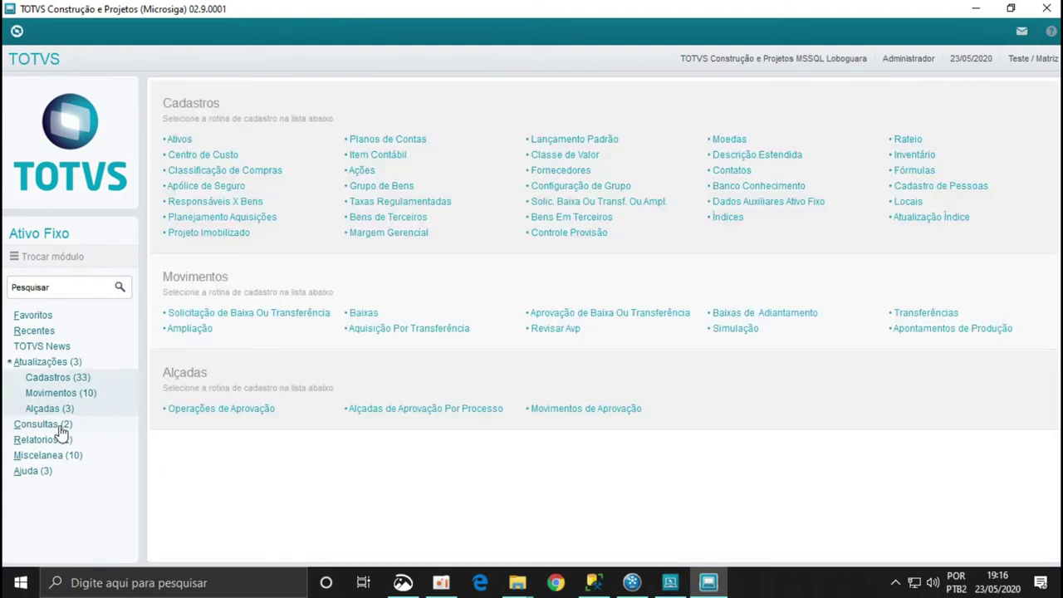
# Review the routines under Consultas, Relatorios, Miscelanea and Atualizações in the Ativo Fixo module.
pyautogui.click(64, 425)
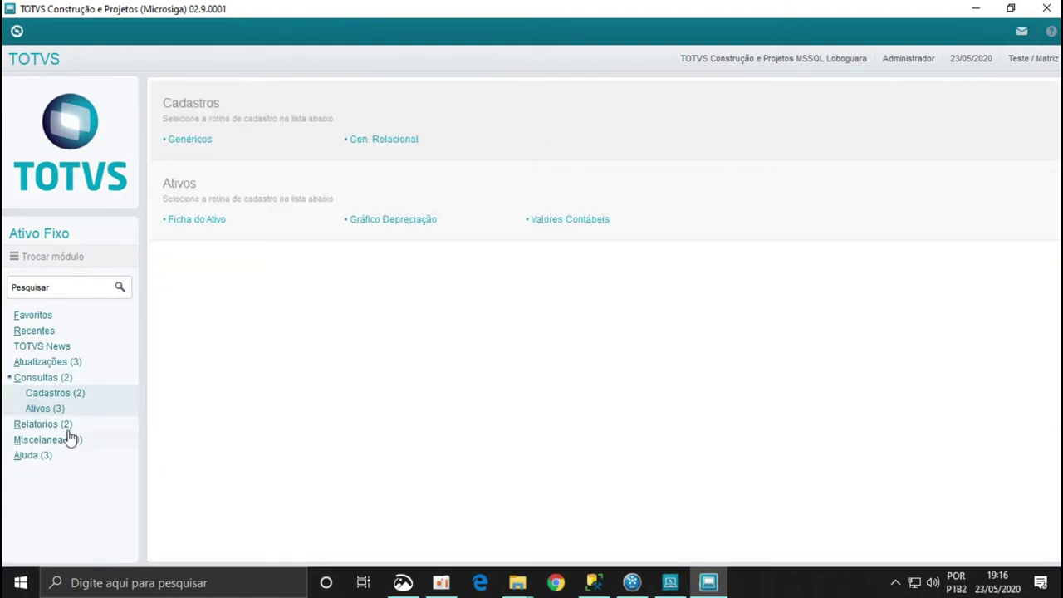
pyautogui.click(68, 426)
pyautogui.click(73, 442)
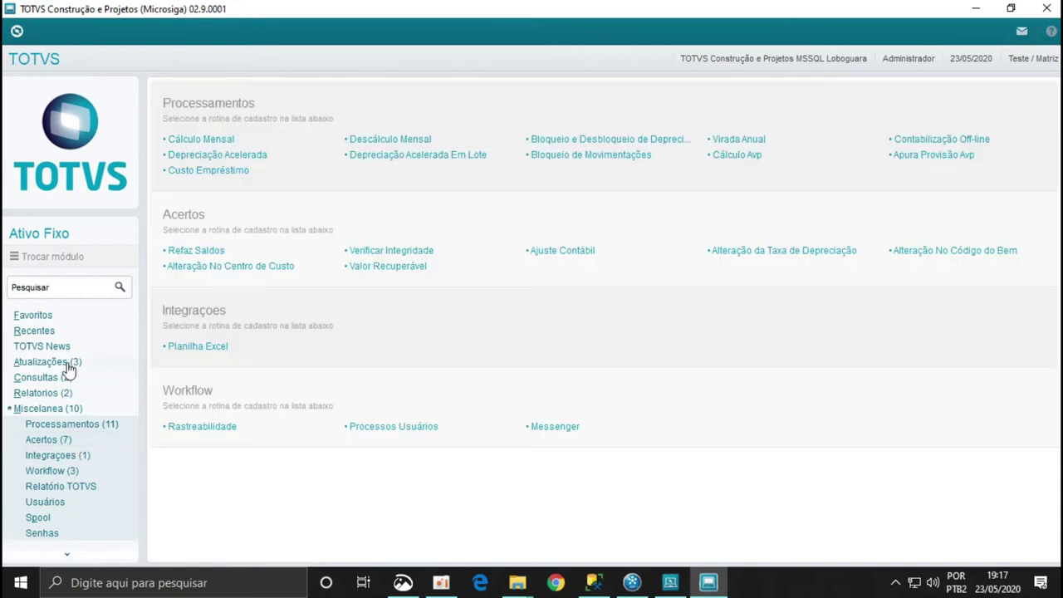
pyautogui.click(68, 363)
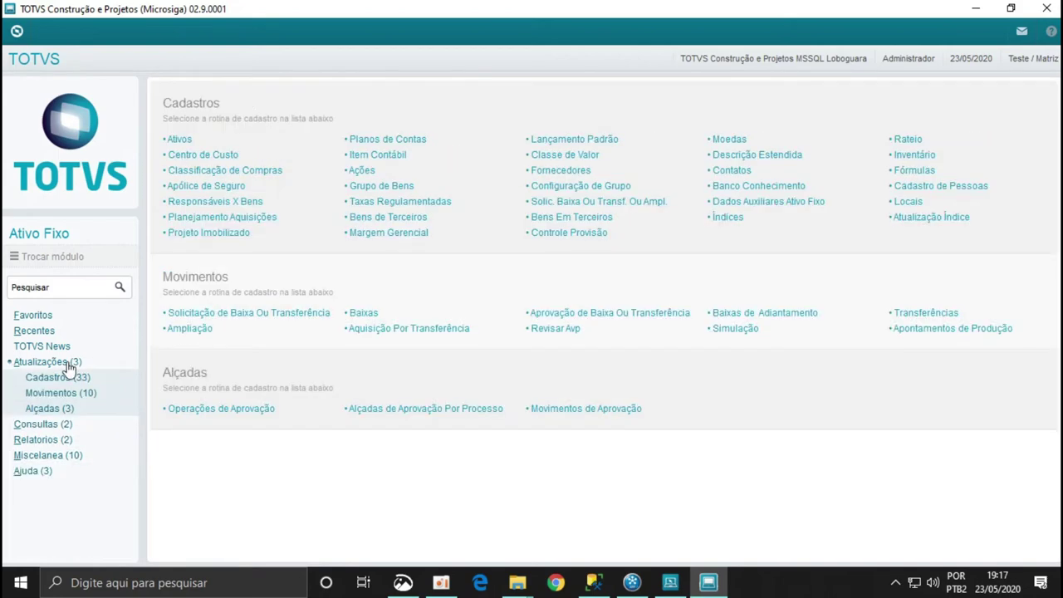
# End the Protheus session with Finalizar and close the dbaccess64 and appserver consoles.
pyautogui.click(1045, 10)
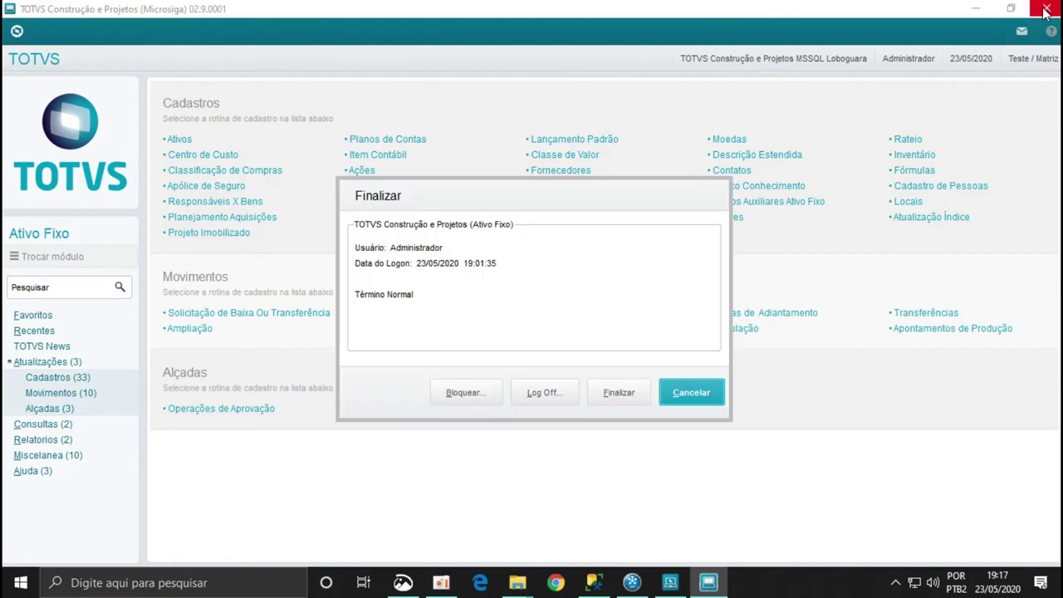
pyautogui.click(619, 394)
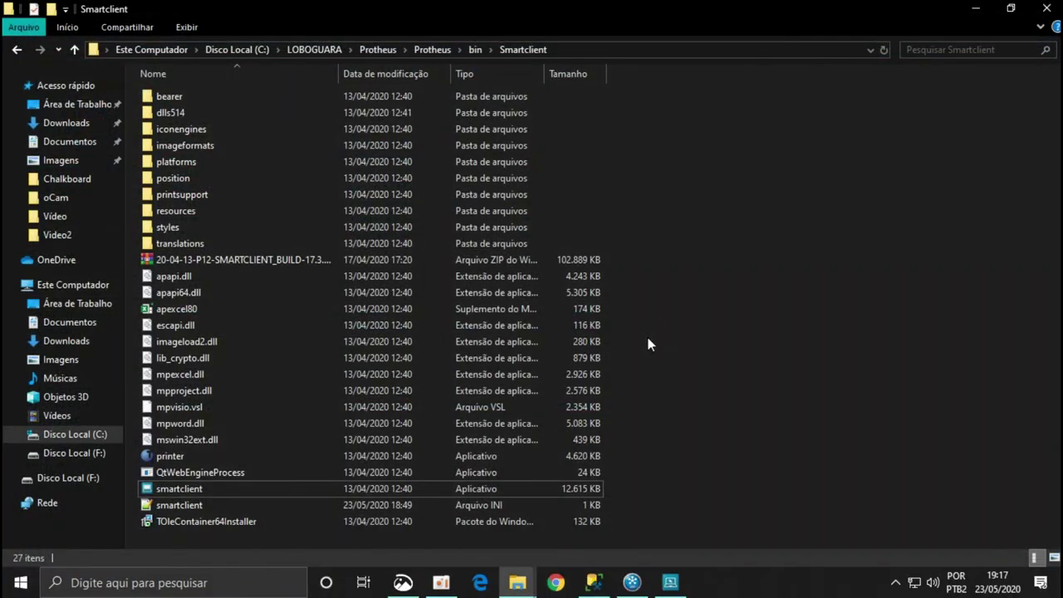
pyautogui.click(668, 581)
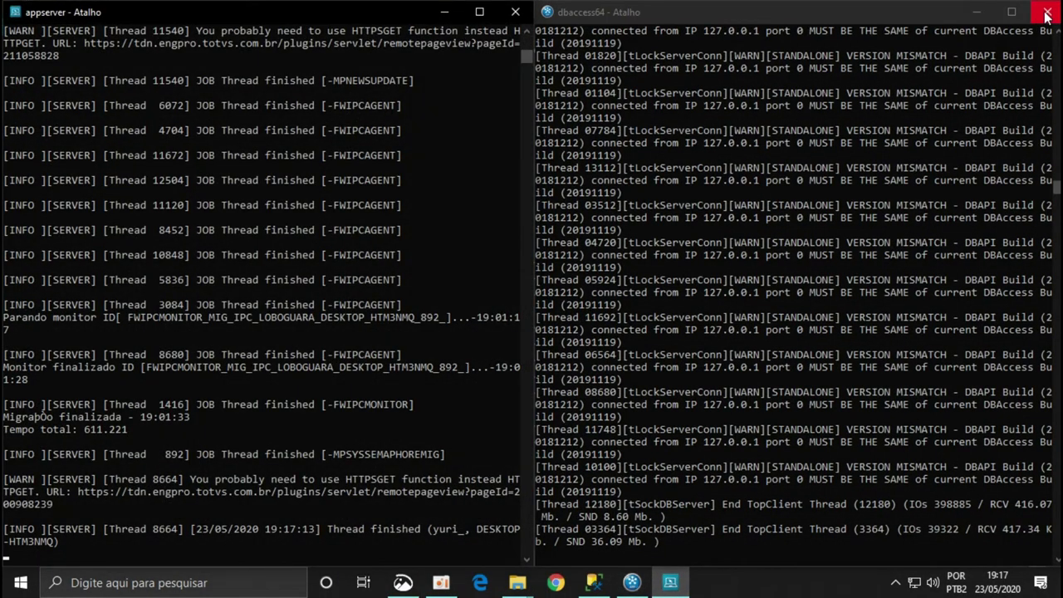
pyautogui.click(1048, 11)
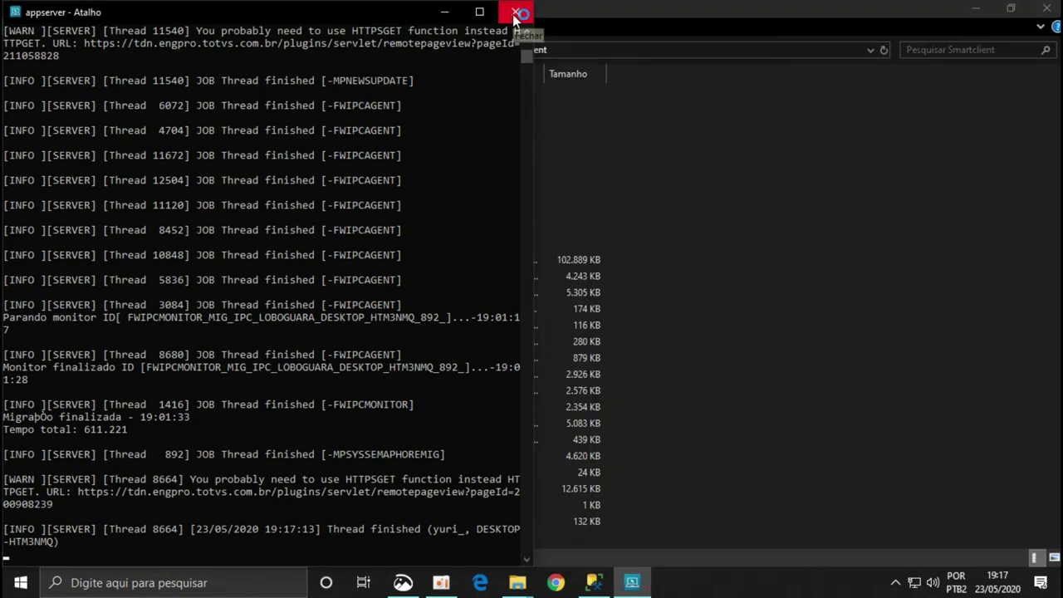
pyautogui.click(515, 14)
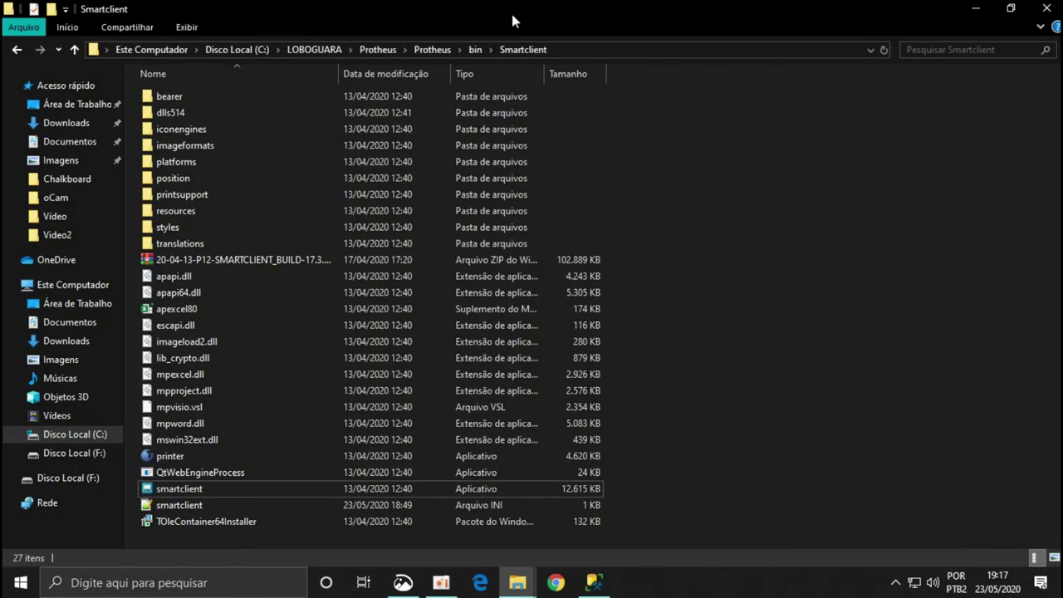
# Create a desktop shortcut for the smartclient application in the Smartclient folder.
pyautogui.click(193, 490)
pyautogui.doubleClick(192, 490)
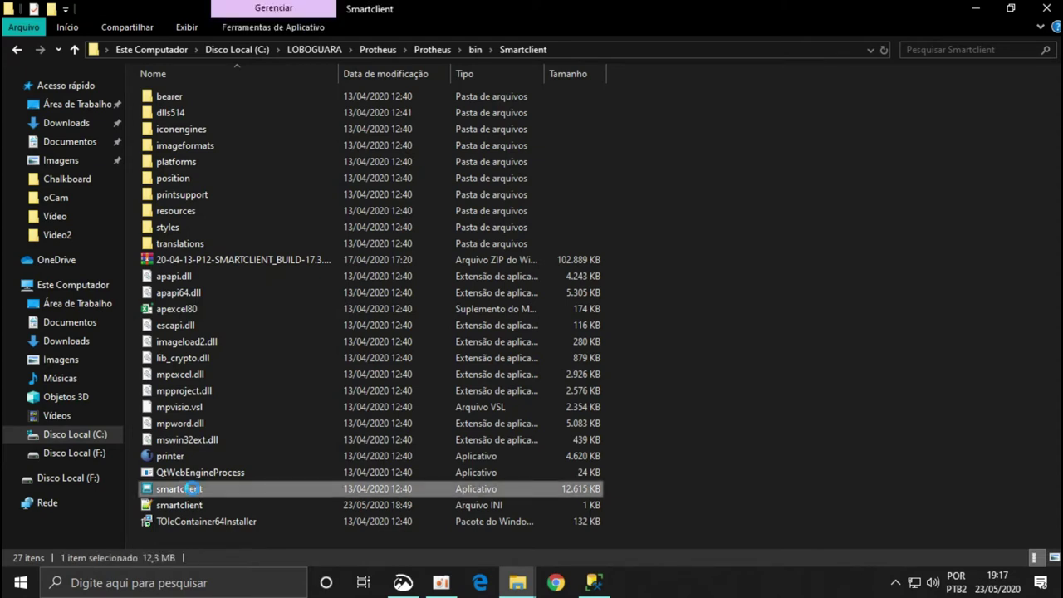
pyautogui.rightClick(191, 491)
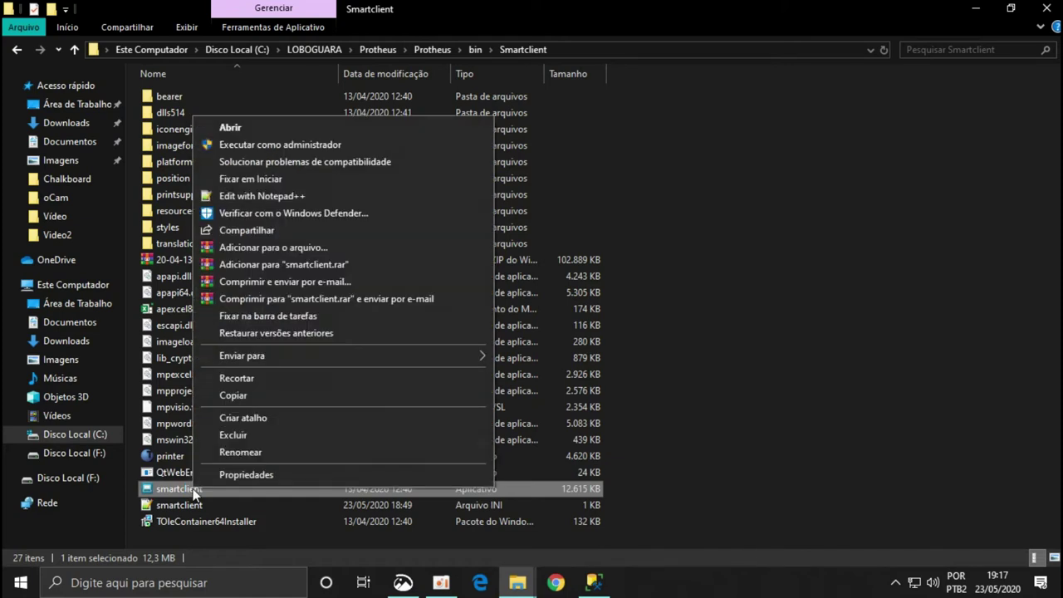
pyautogui.moveTo(353, 358)
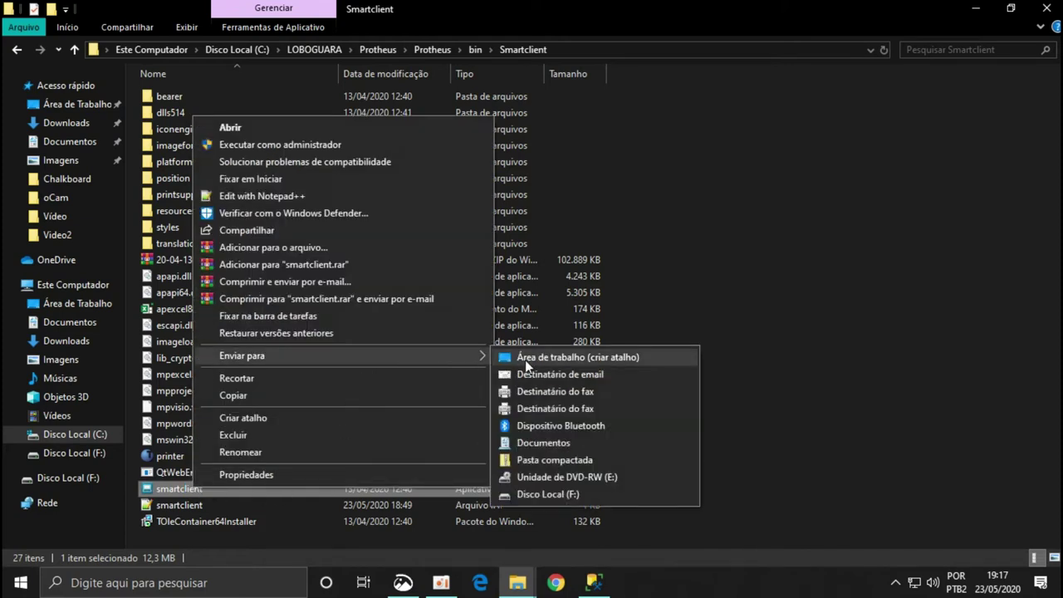
pyautogui.click(531, 357)
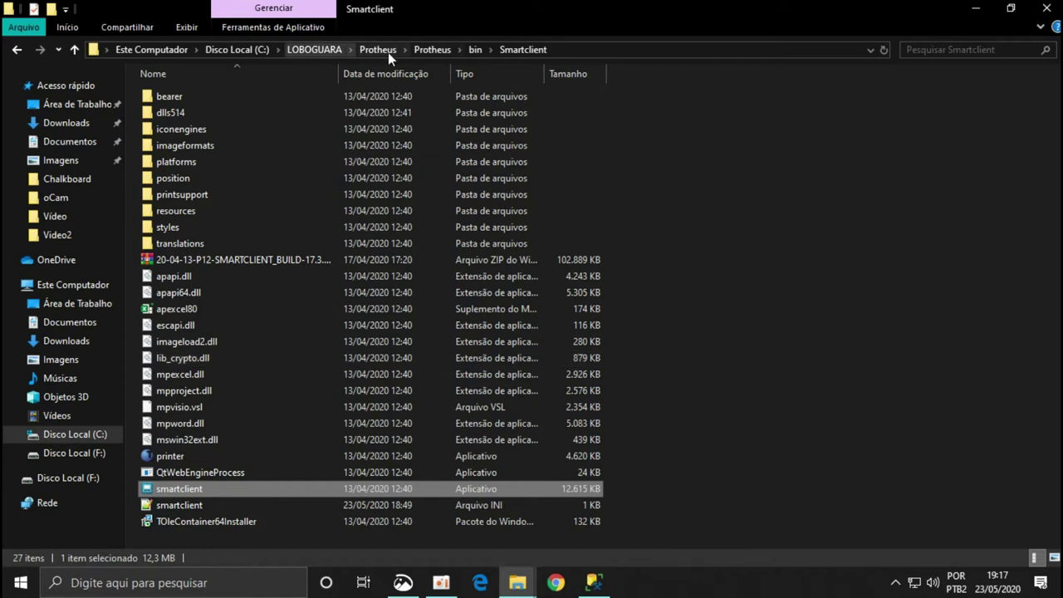
# Add a [SERVICE] section to dbaccess.ini in LOBOGUARA\Banco with name and displayname set to .DBAccess_Loboguara, and save the file.
pyautogui.click(307, 52)
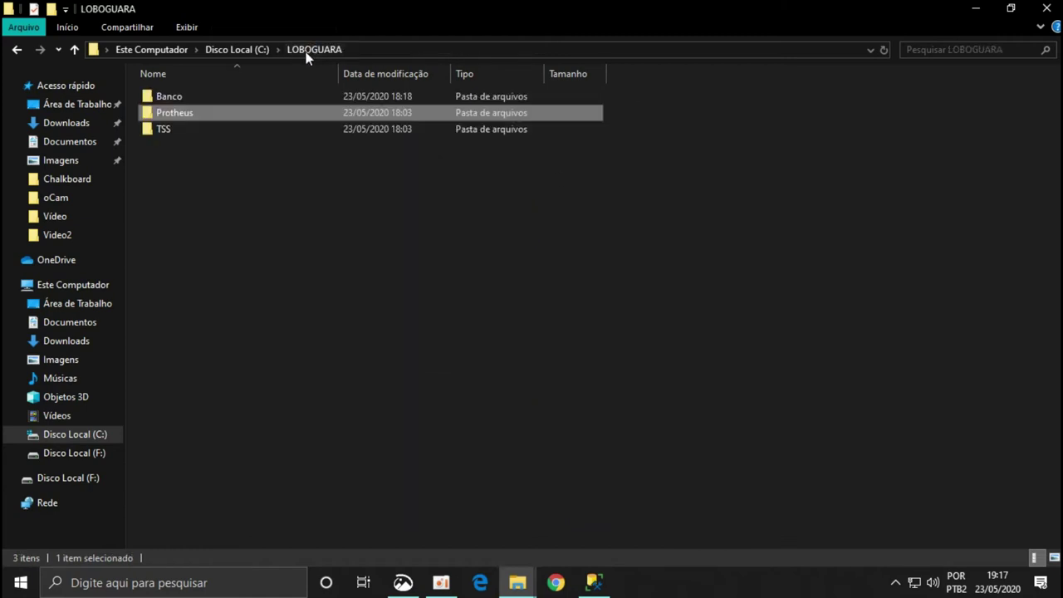
pyautogui.doubleClick(197, 97)
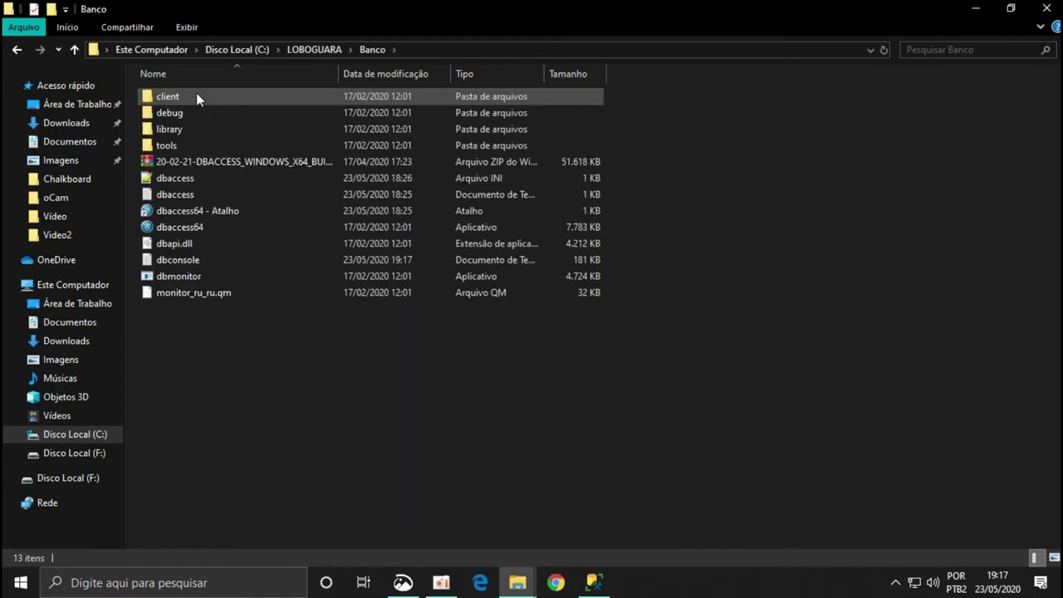
pyautogui.click(212, 180)
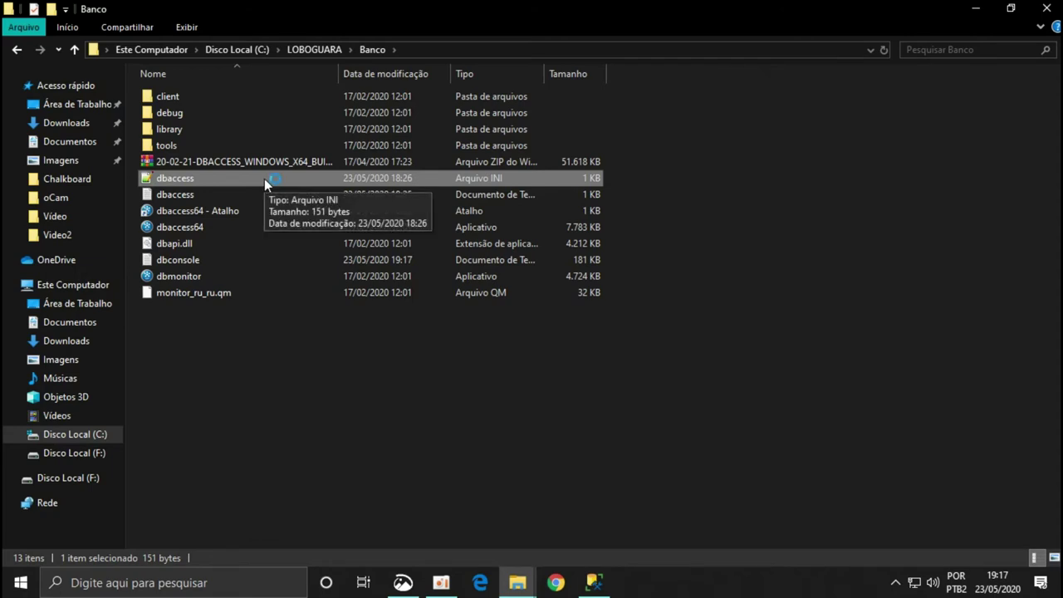
pyautogui.doubleClick(264, 179)
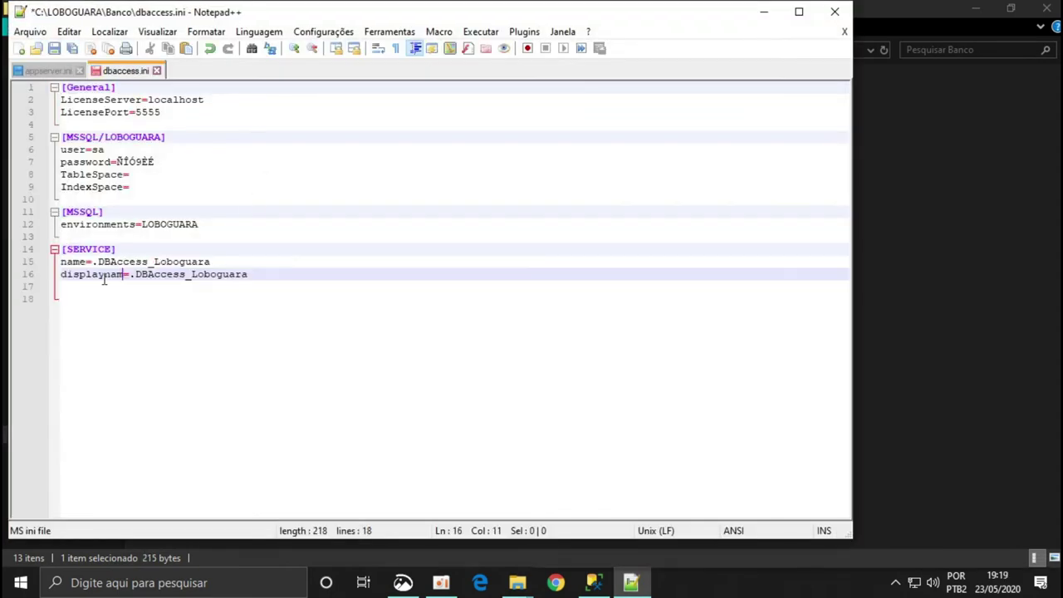
pyautogui.write('e')
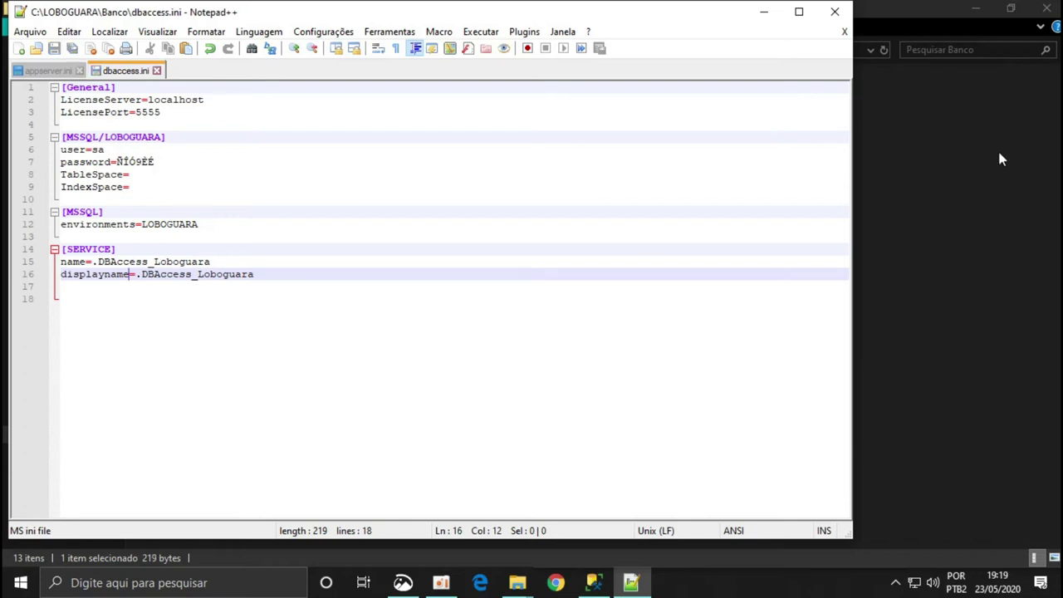
pyautogui.click(836, 11)
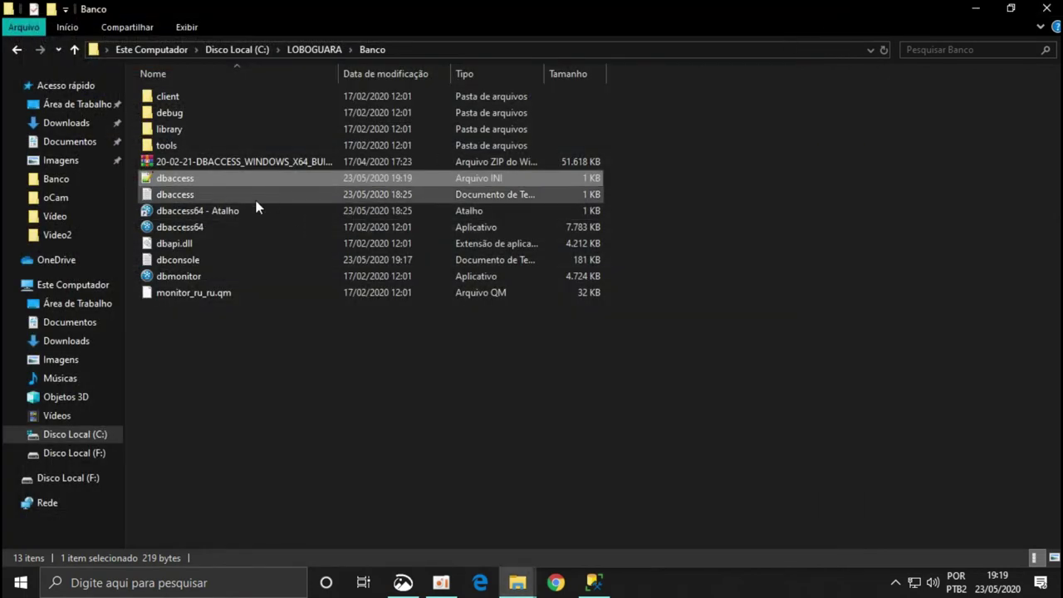
# Replace the console parameter in the dbaccess64 shortcut's target with -install and run the shortcut as administrator.
pyautogui.click(212, 214)
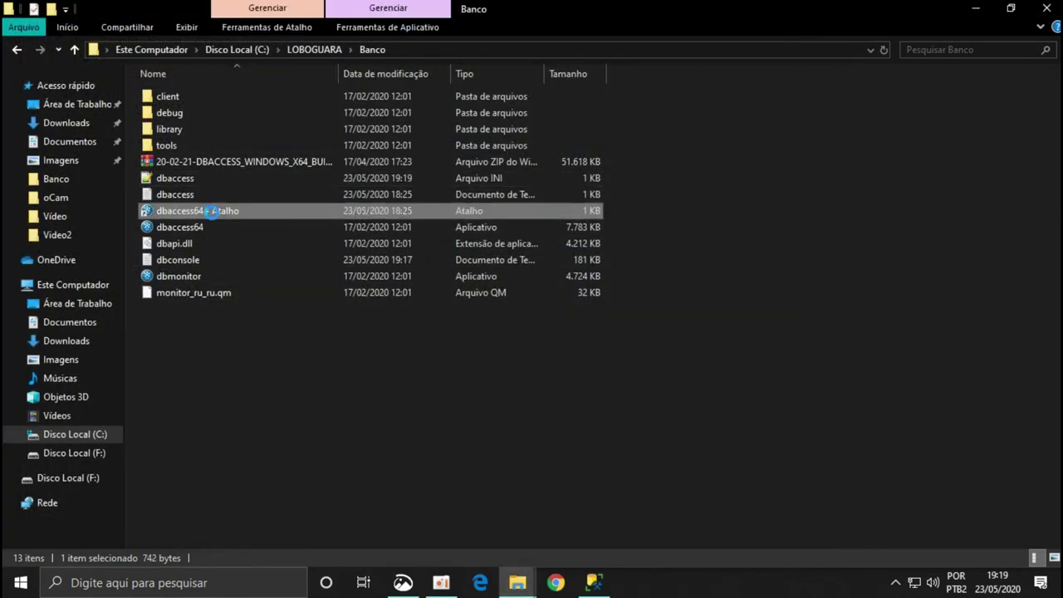
pyautogui.rightClick(212, 212)
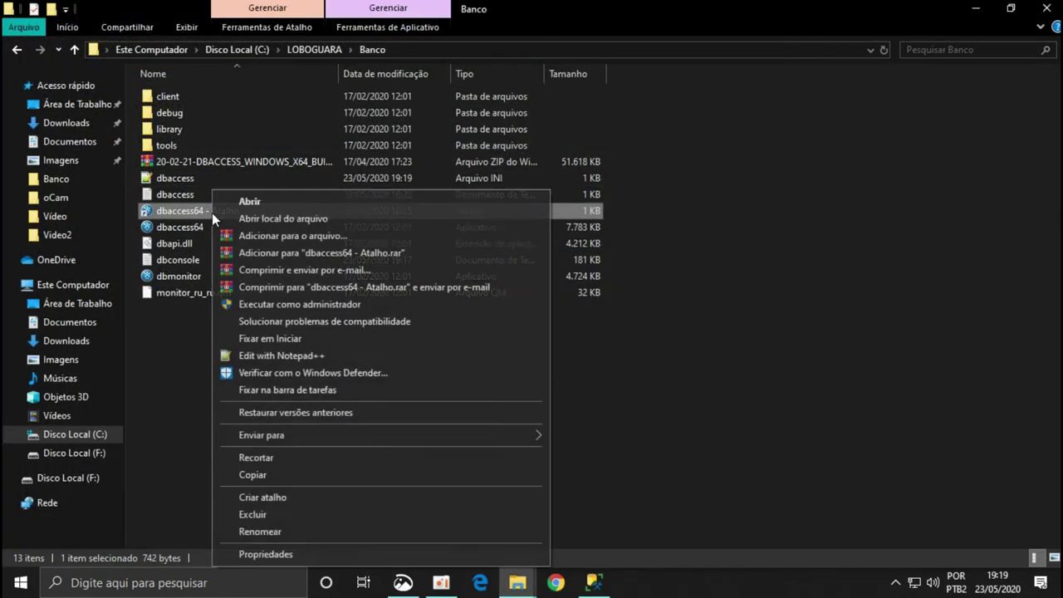
pyautogui.click(318, 554)
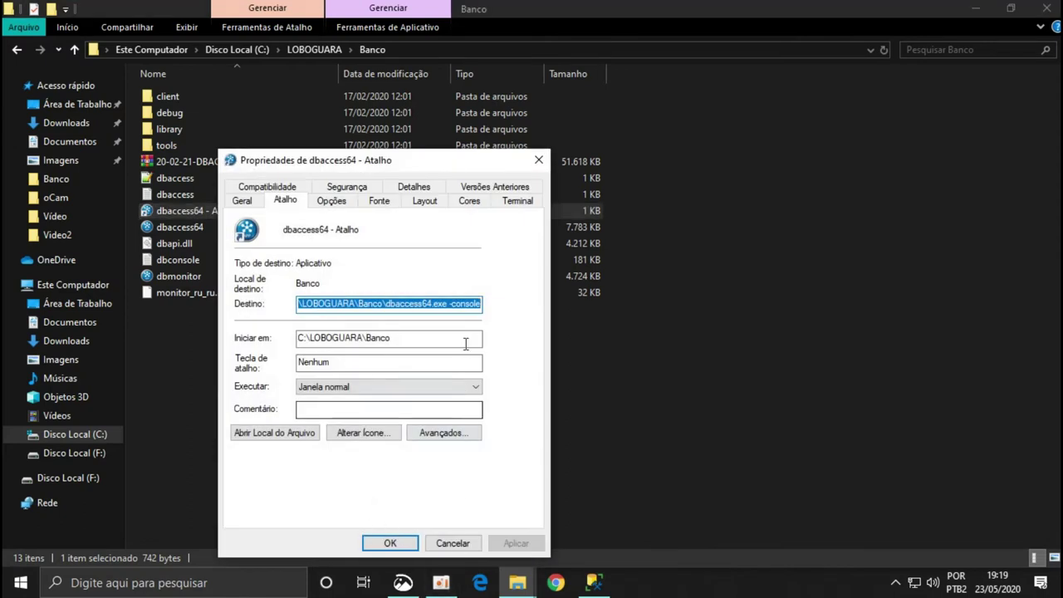
pyautogui.moveTo(451, 304); pyautogui.dragTo(523, 310)
pyautogui.write('install')
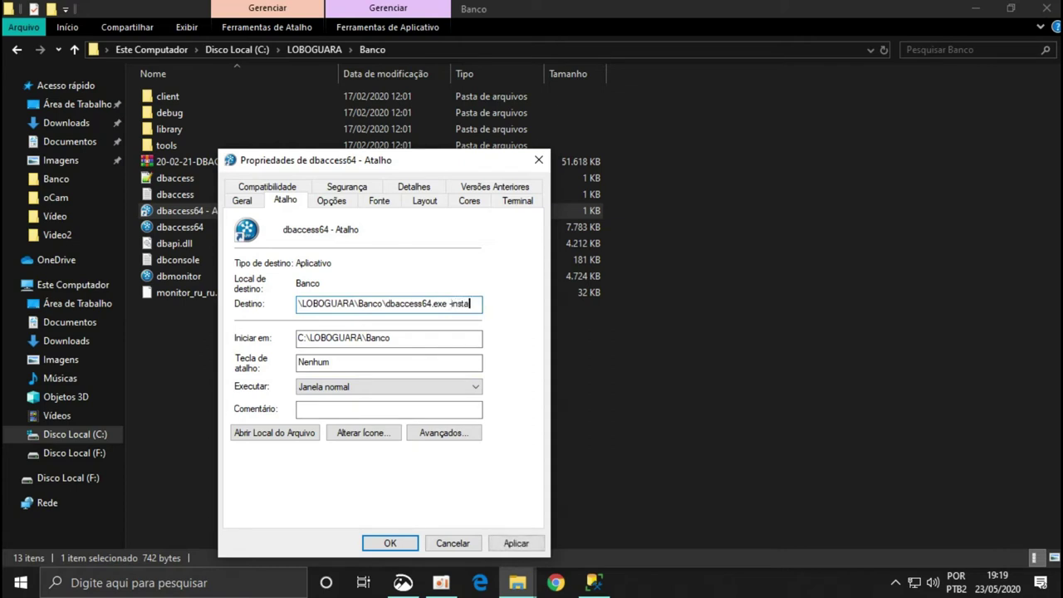
pyautogui.click(516, 543)
pyautogui.click(391, 543)
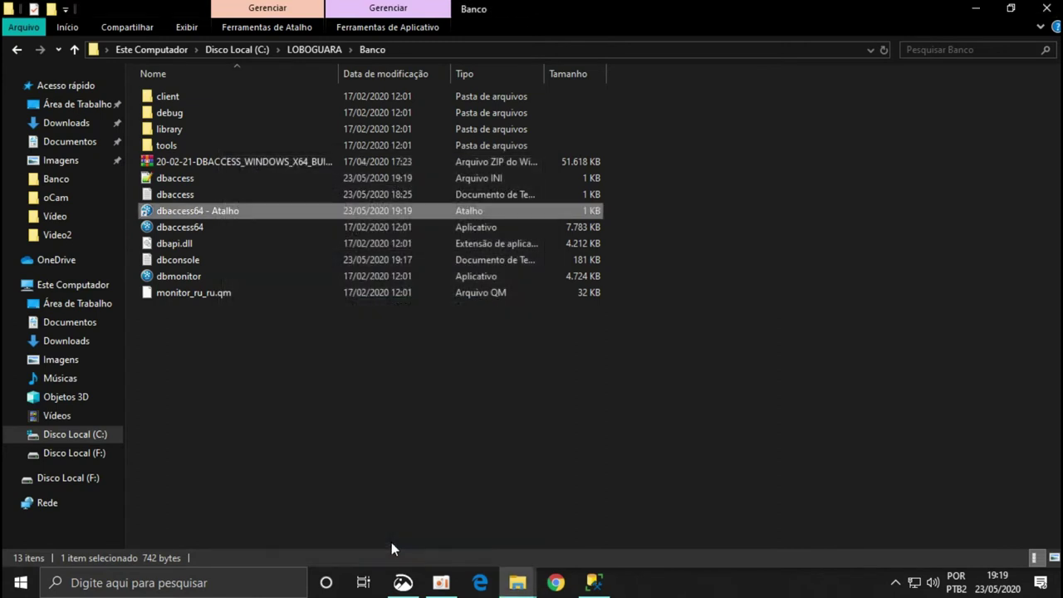
pyautogui.rightClick(220, 215)
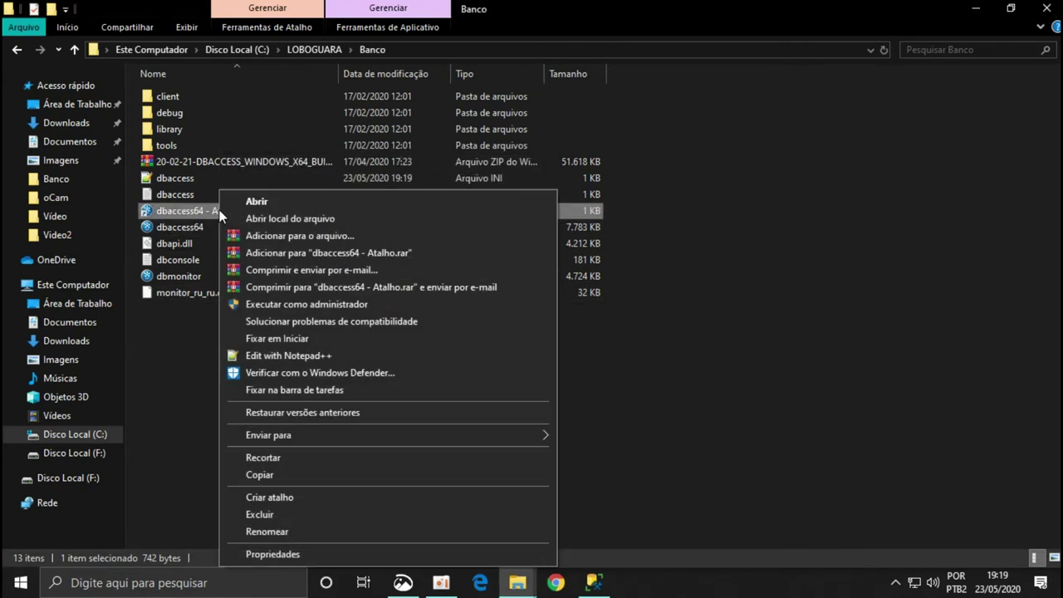
pyautogui.click(297, 306)
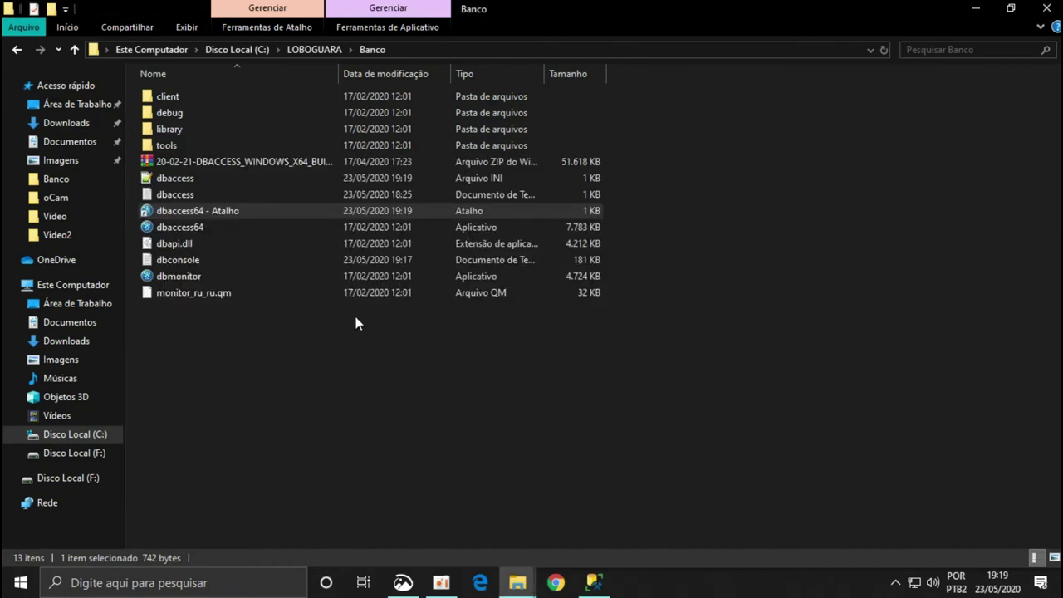
# Find and open Windows Serviços, and display the properties of the .DBAccess_Loboguara service.
pyautogui.click(200, 592)
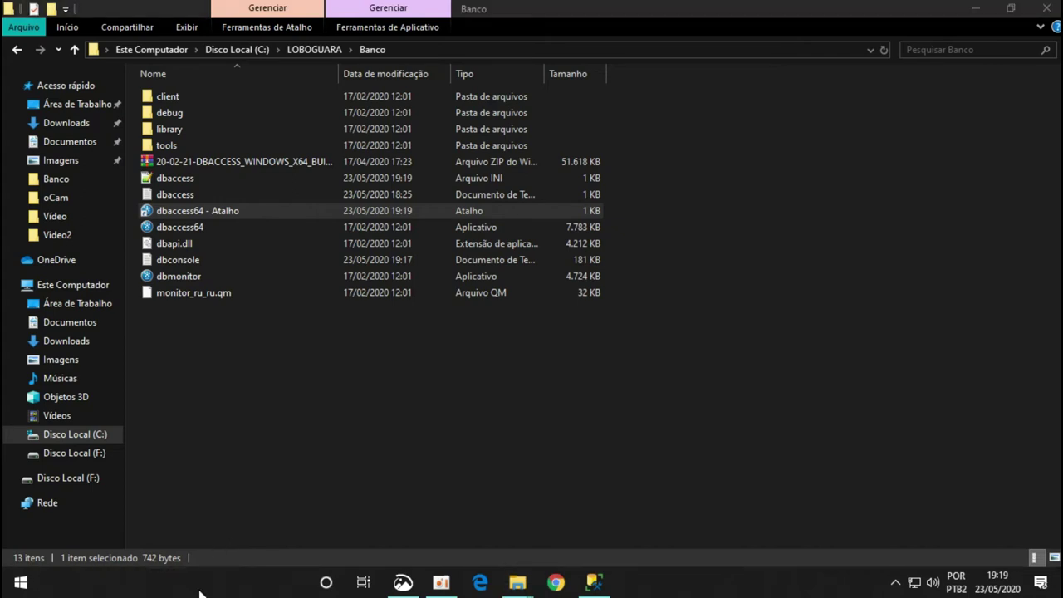
pyautogui.write('serviços')
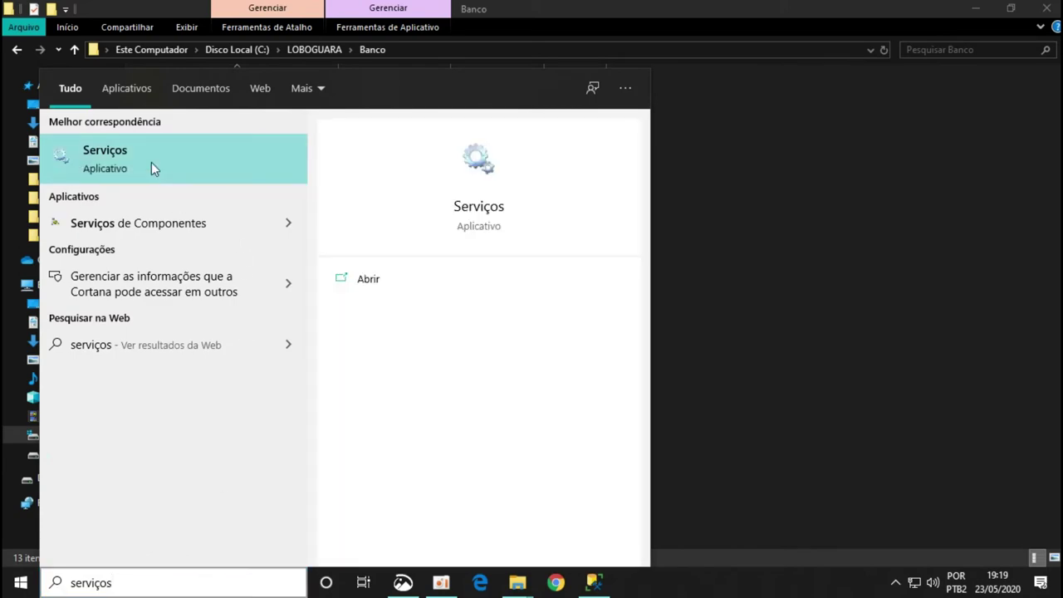
pyautogui.click(151, 169)
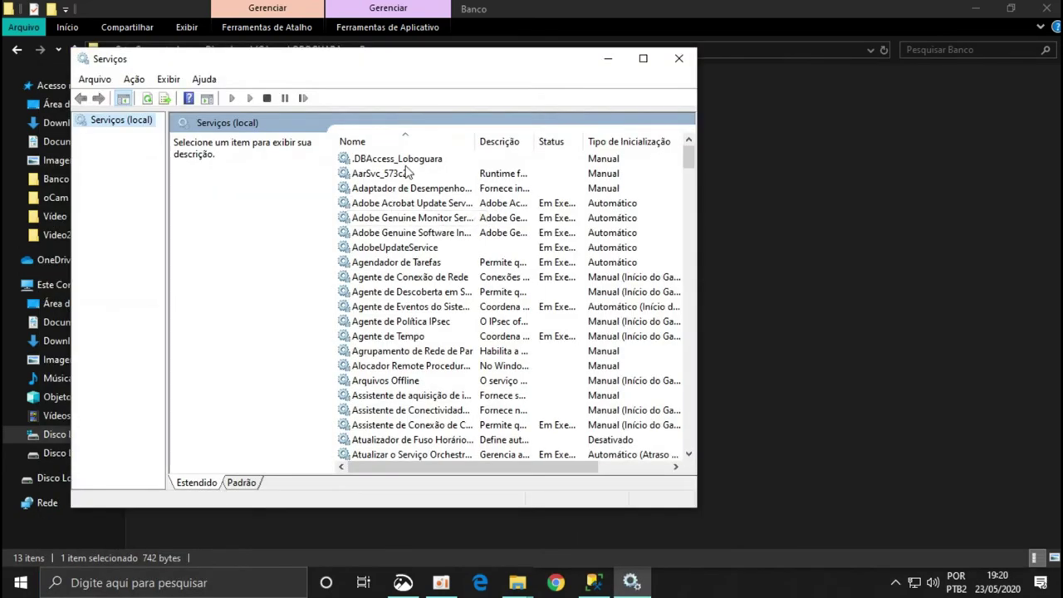
pyautogui.click(408, 162)
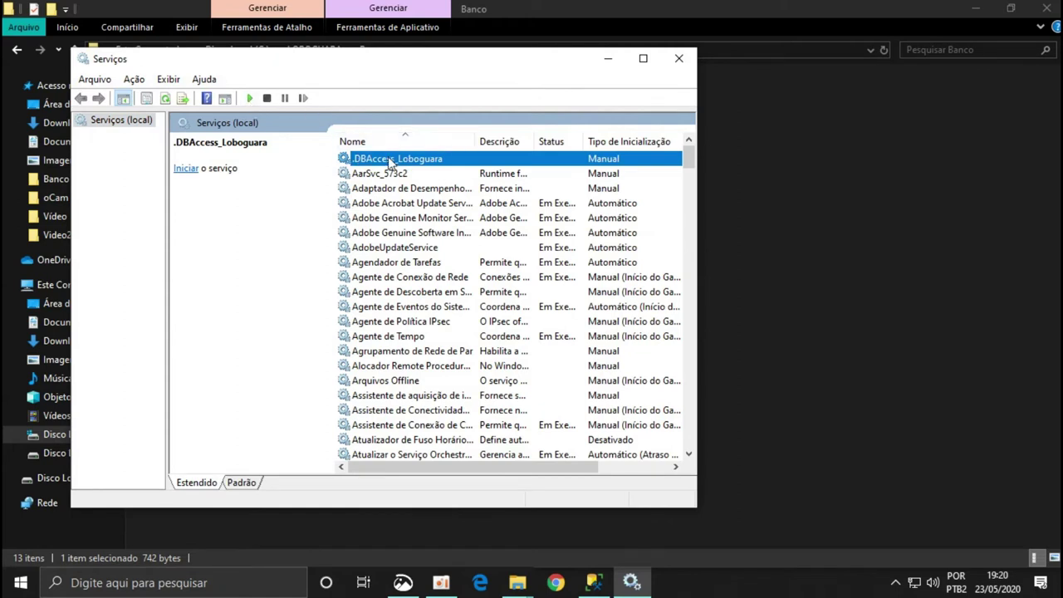
pyautogui.doubleClick(391, 162)
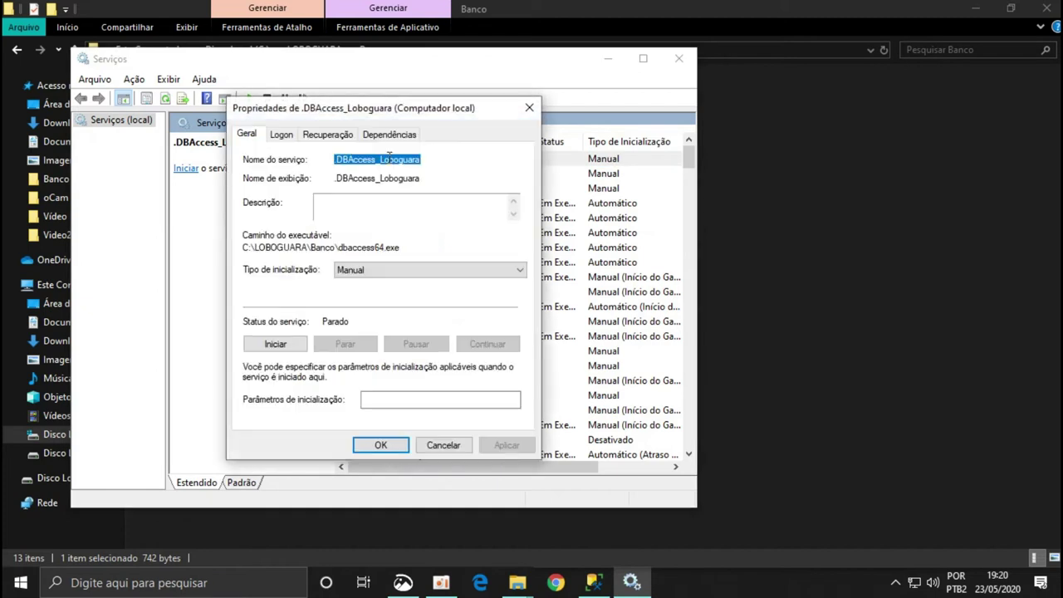
# Set the .DBAccess_Loboguara service's startup type to Automático, start the service and apply the changes.
pyautogui.click(375, 271)
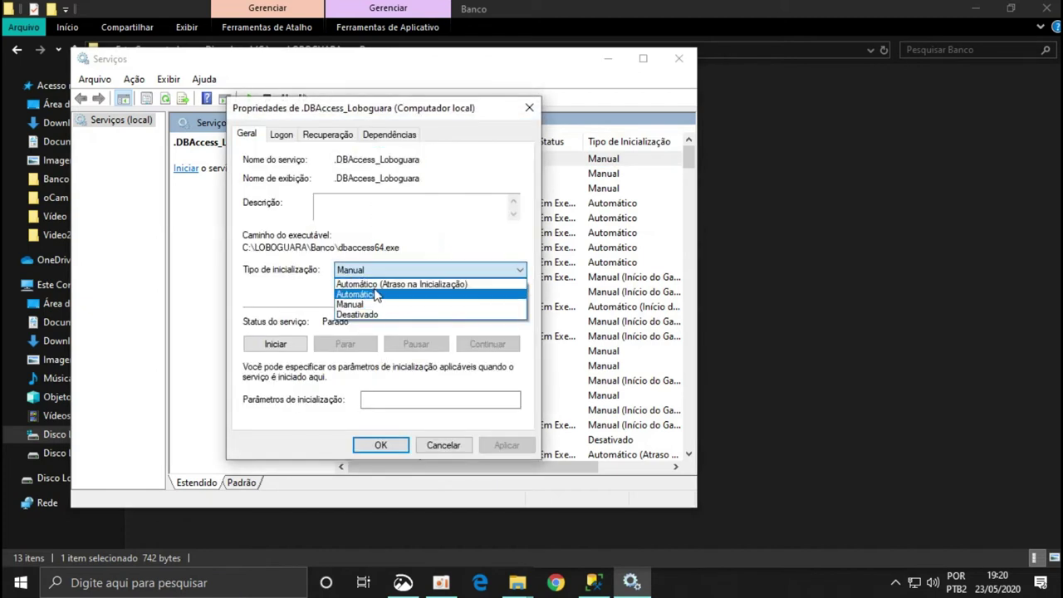
pyautogui.click(374, 295)
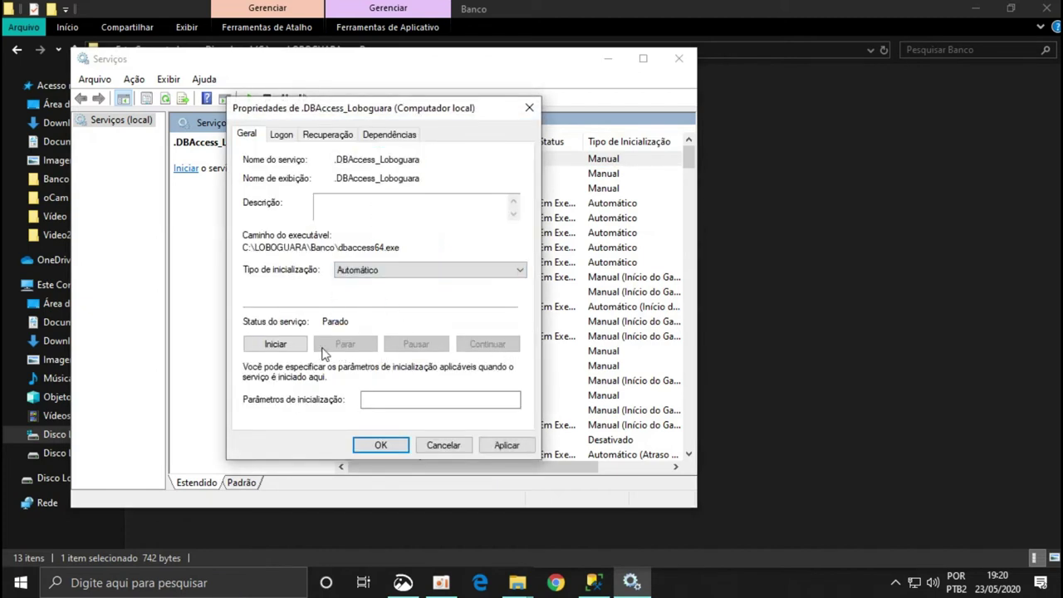
pyautogui.click(275, 344)
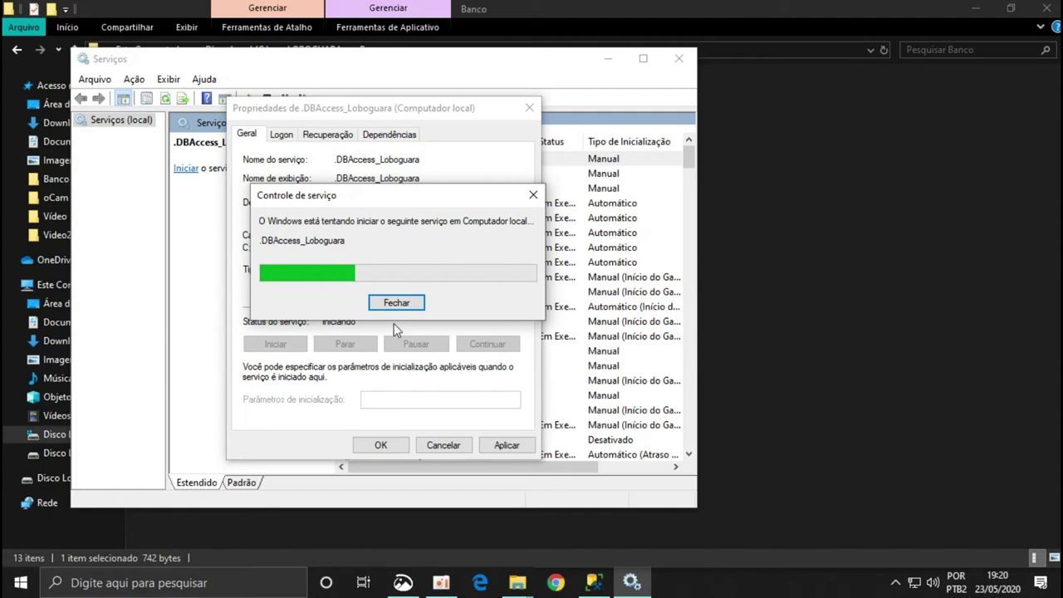
pyautogui.click(505, 447)
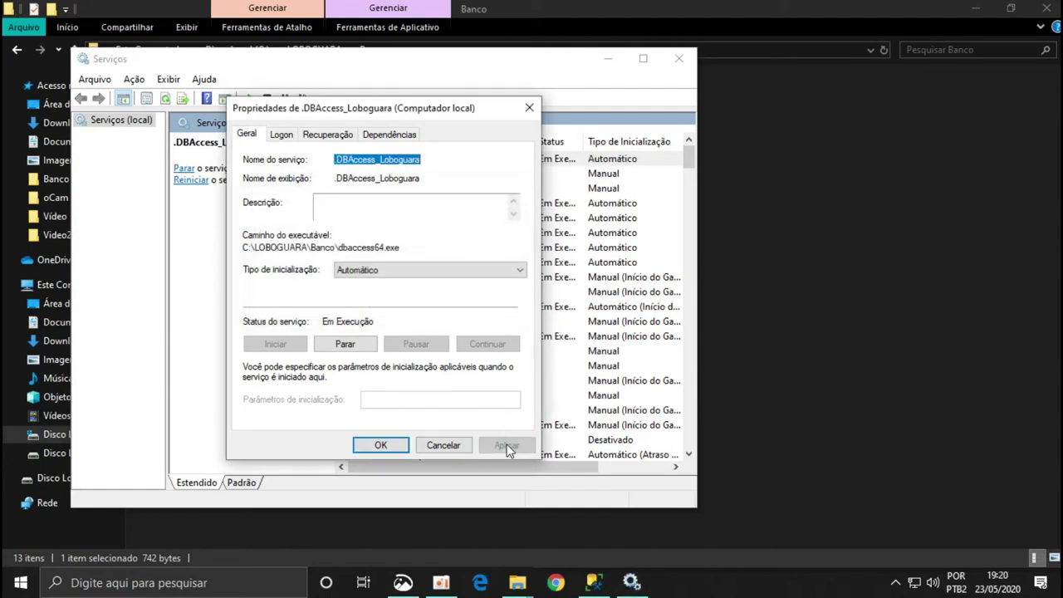
pyautogui.click(380, 446)
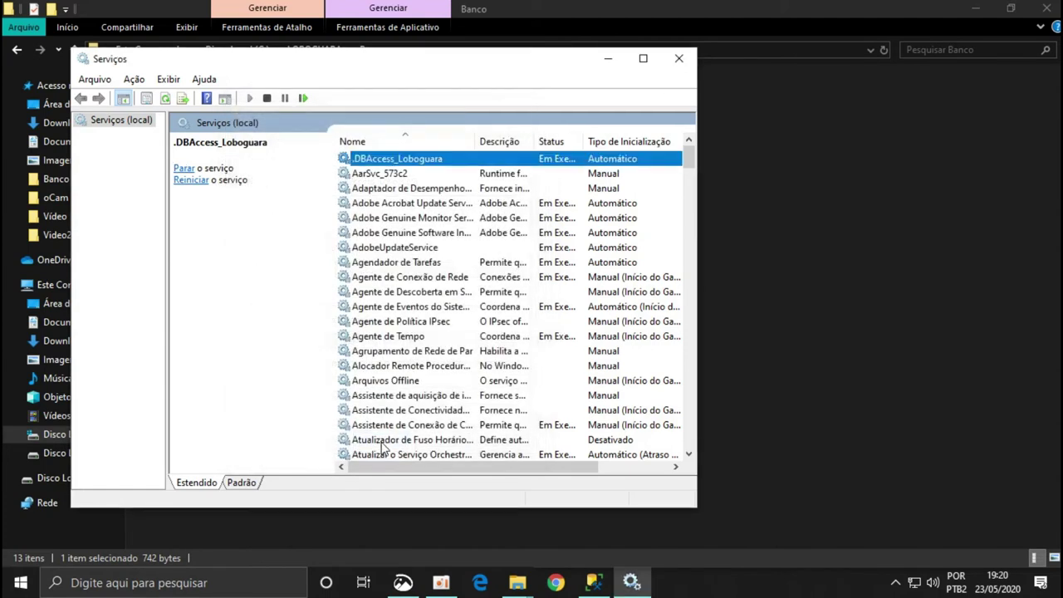
# Switch to File Explorer and open the LOBOGUARA\Protheus\Protheus\bin\AppServer folder.
pyautogui.click(765, 121)
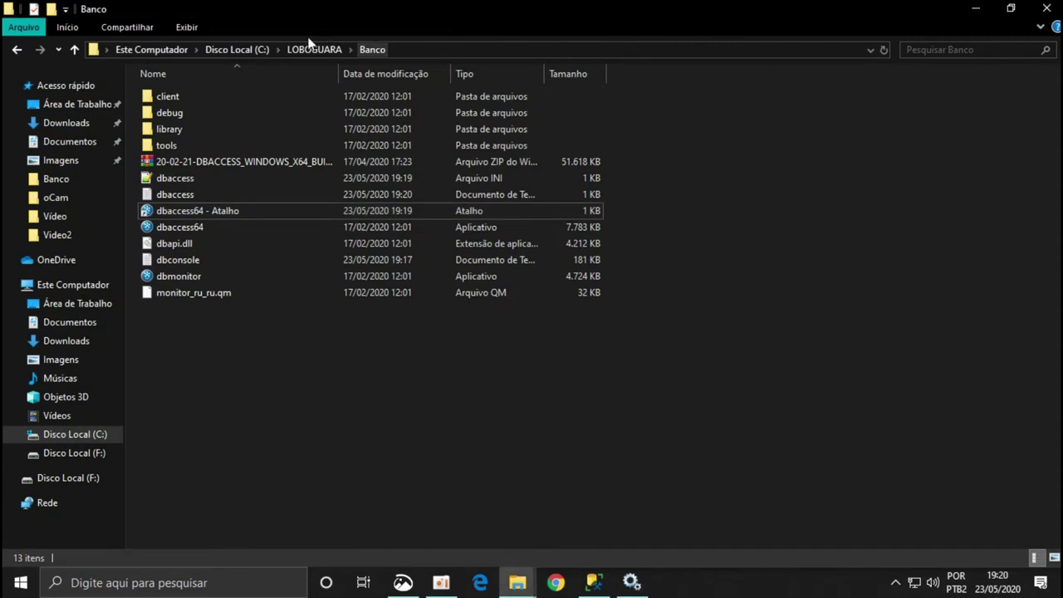
pyautogui.click(310, 51)
pyautogui.doubleClick(181, 112)
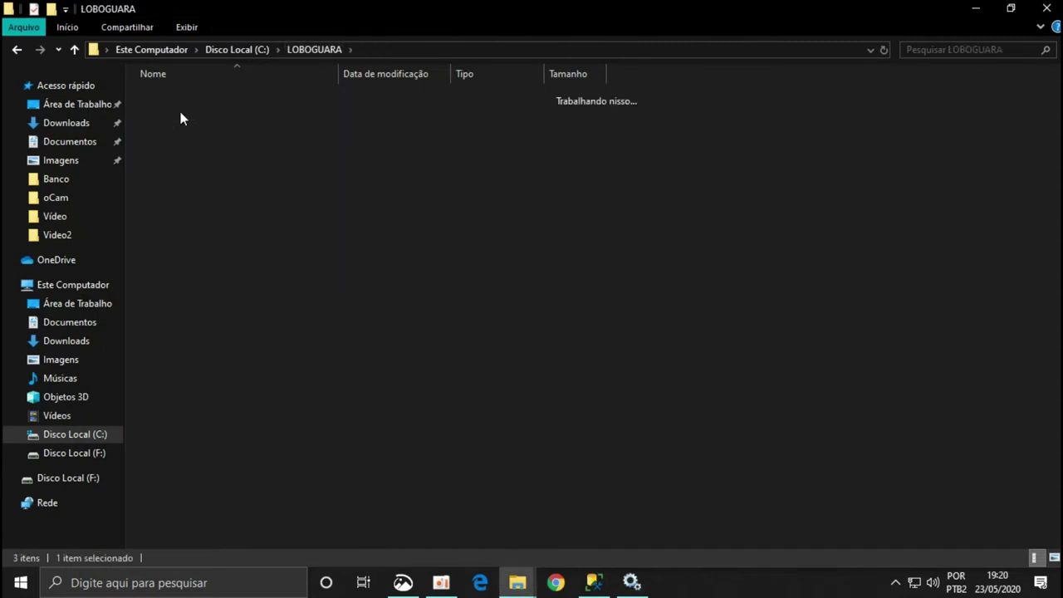
pyautogui.doubleClick(187, 102)
pyautogui.doubleClick(187, 110)
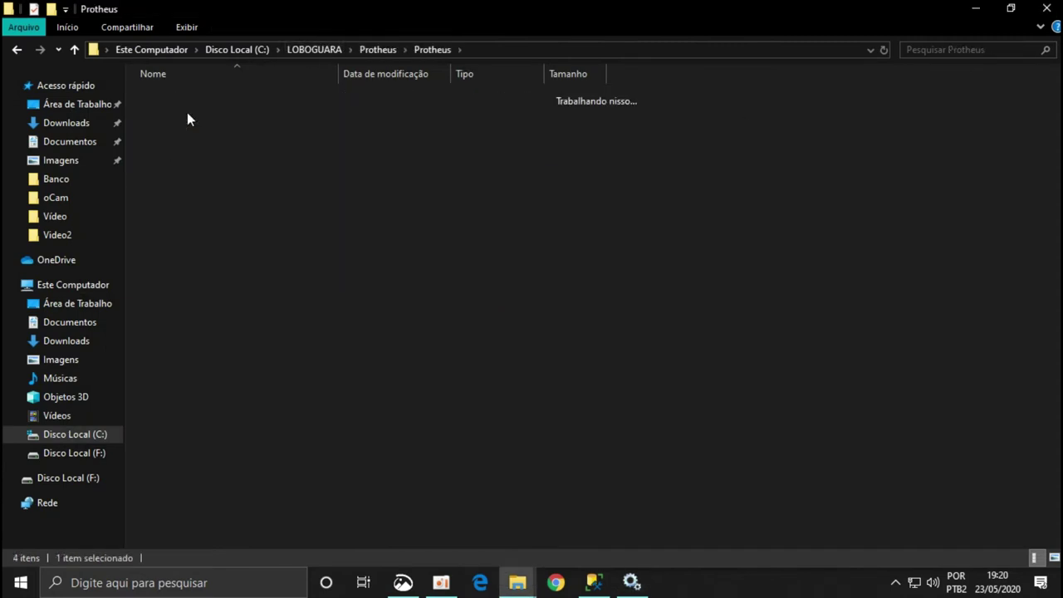
pyautogui.doubleClick(187, 99)
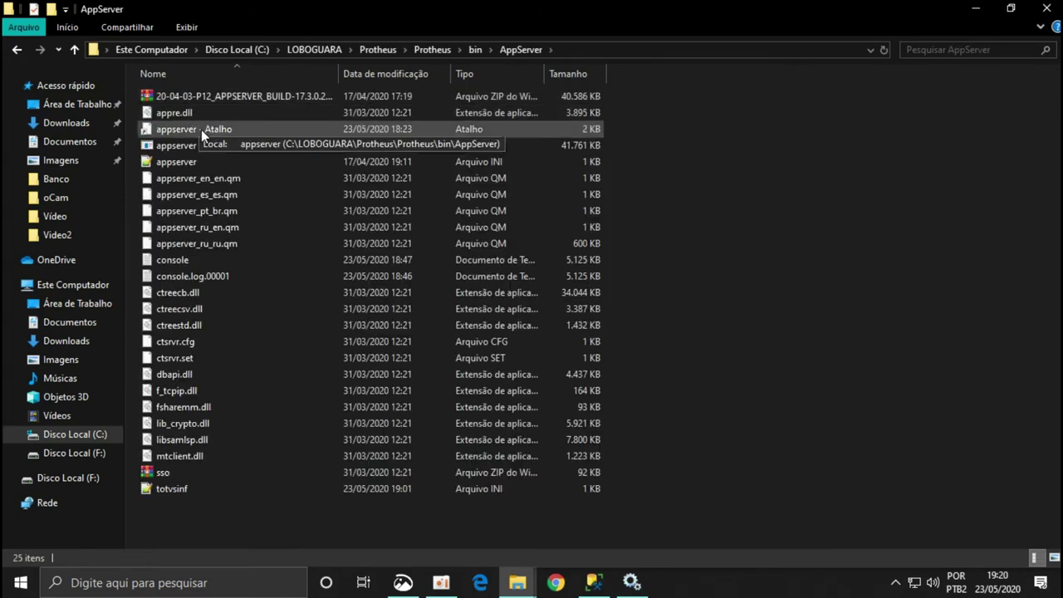
# Replace the console parameter in the appserver shortcut's target with -install and run the shortcut as administrator.
pyautogui.rightClick(221, 132)
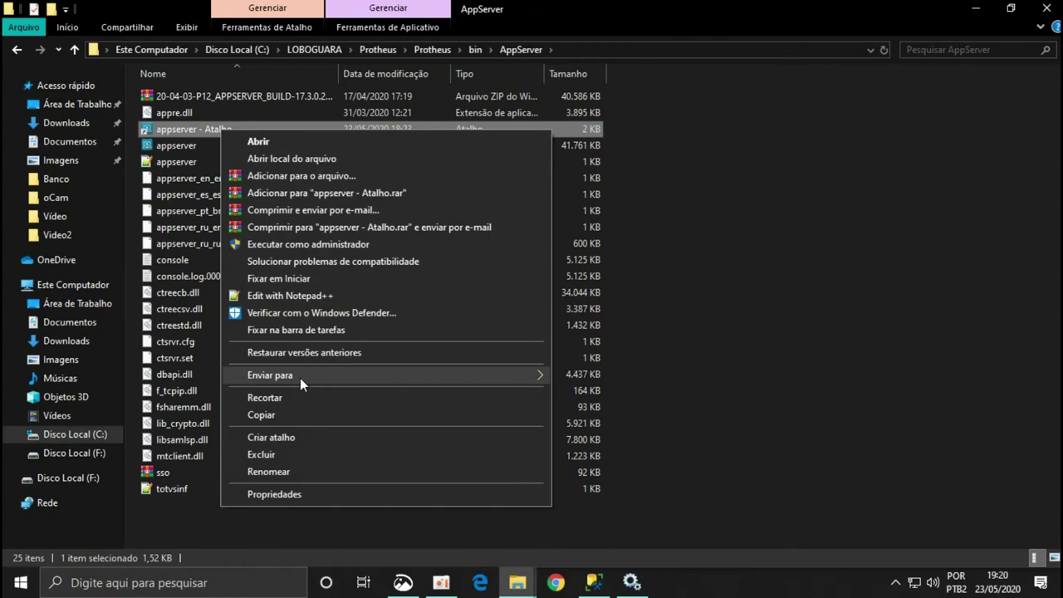
pyautogui.click(274, 494)
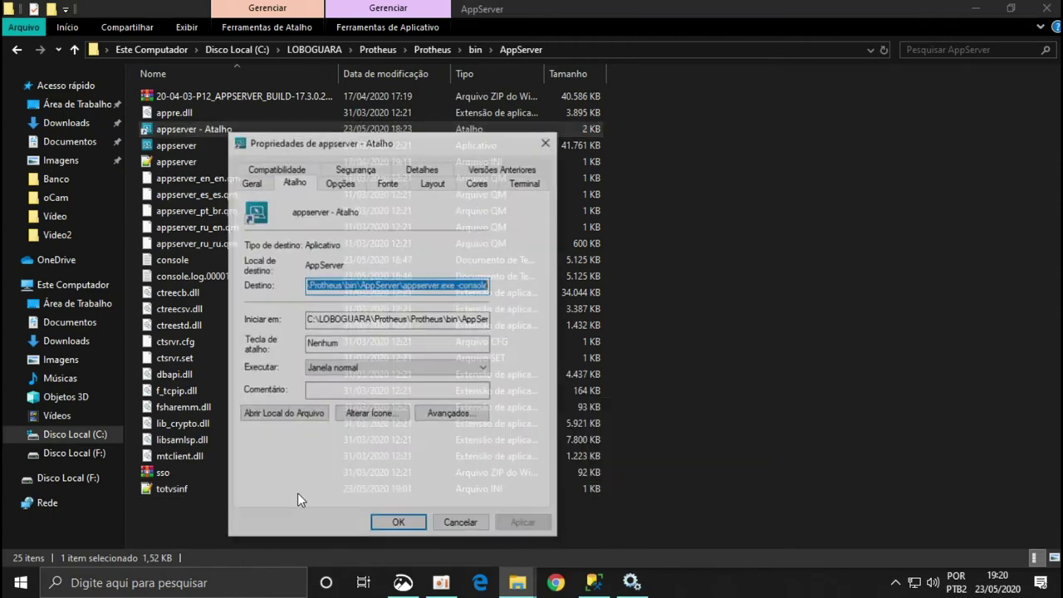
pyautogui.moveTo(461, 285); pyautogui.dragTo(525, 295)
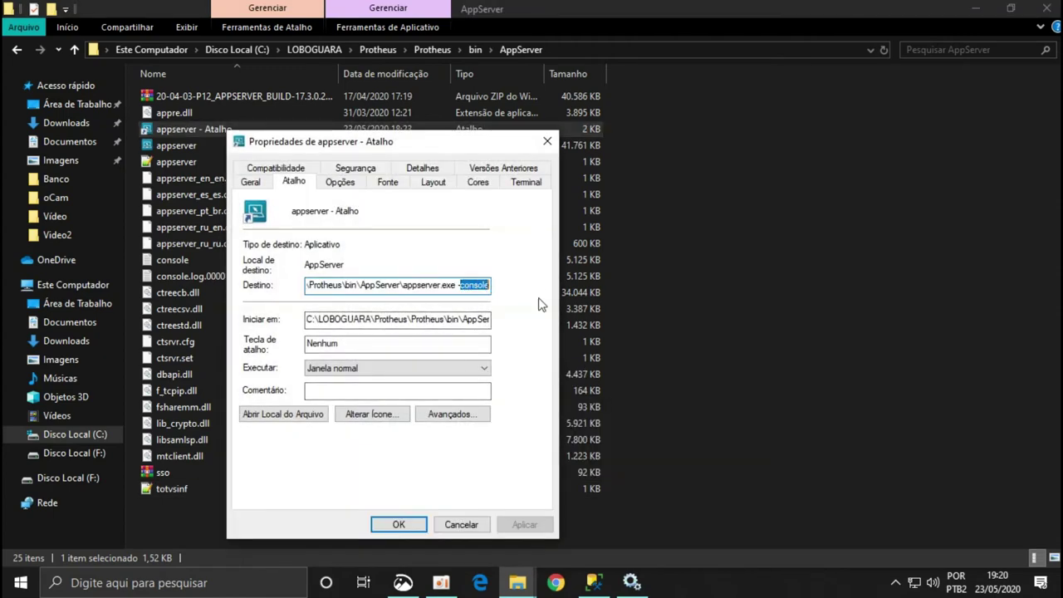
pyautogui.write('intall')
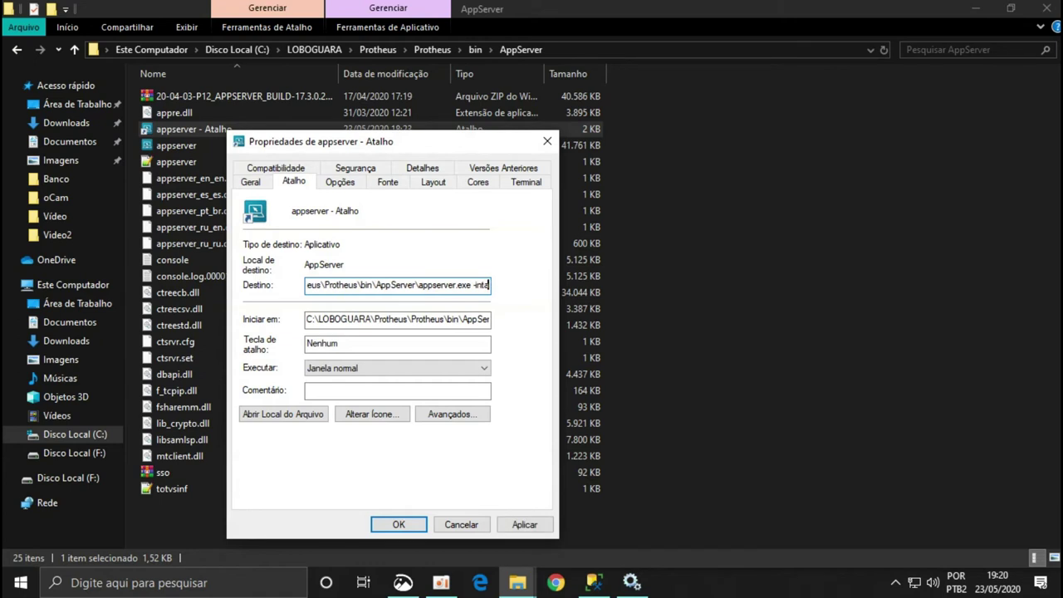
pyautogui.press('BackSpace')
pyautogui.press('BackSpace')
pyautogui.press('BackSpace')
pyautogui.press('BackSpace')
pyautogui.write('stall')
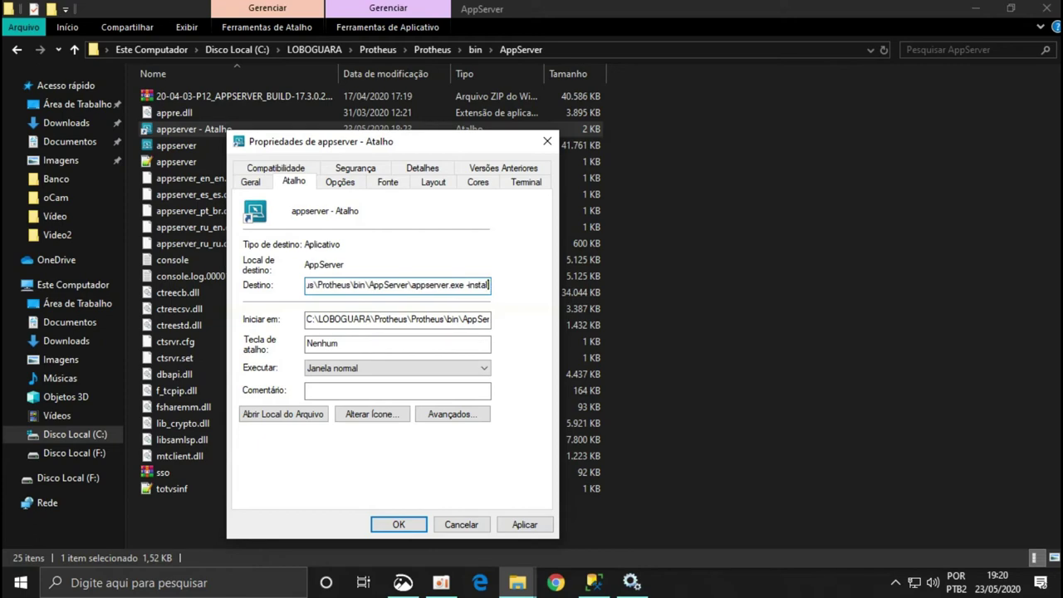
pyautogui.click(524, 524)
pyautogui.click(399, 524)
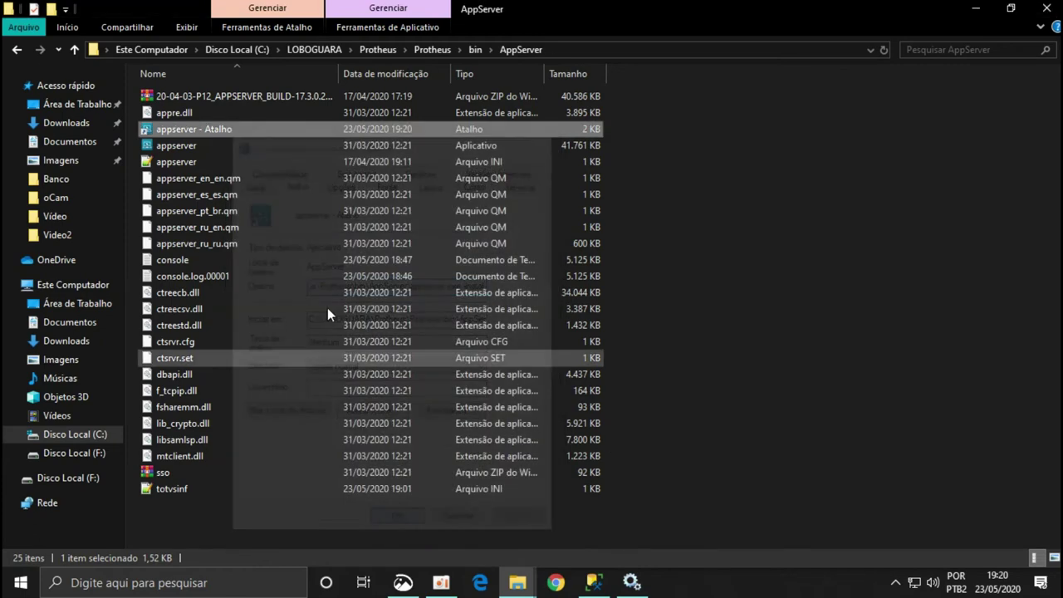
pyautogui.rightClick(260, 127)
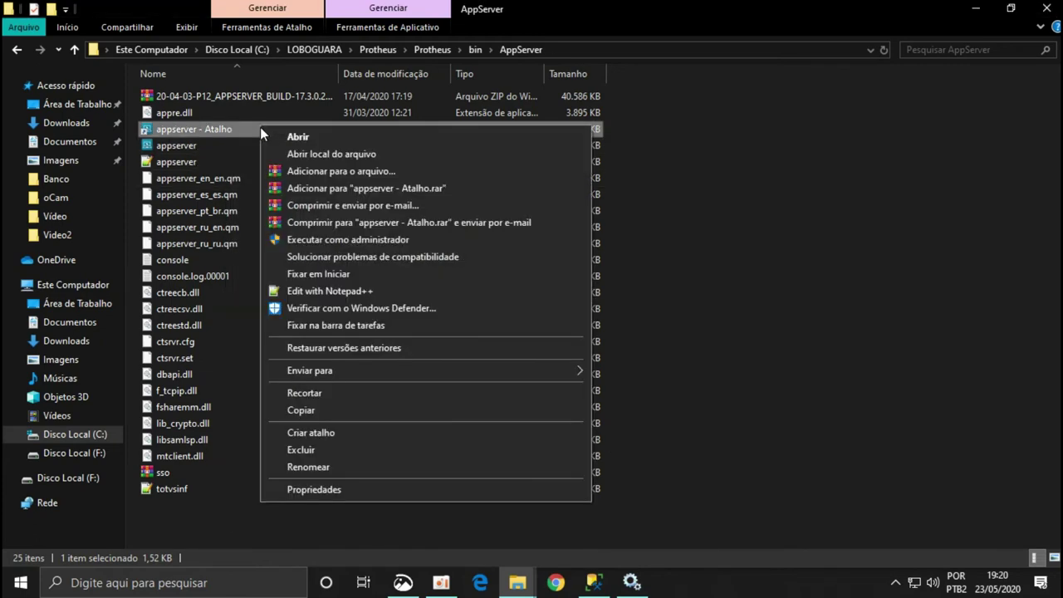
pyautogui.click(336, 240)
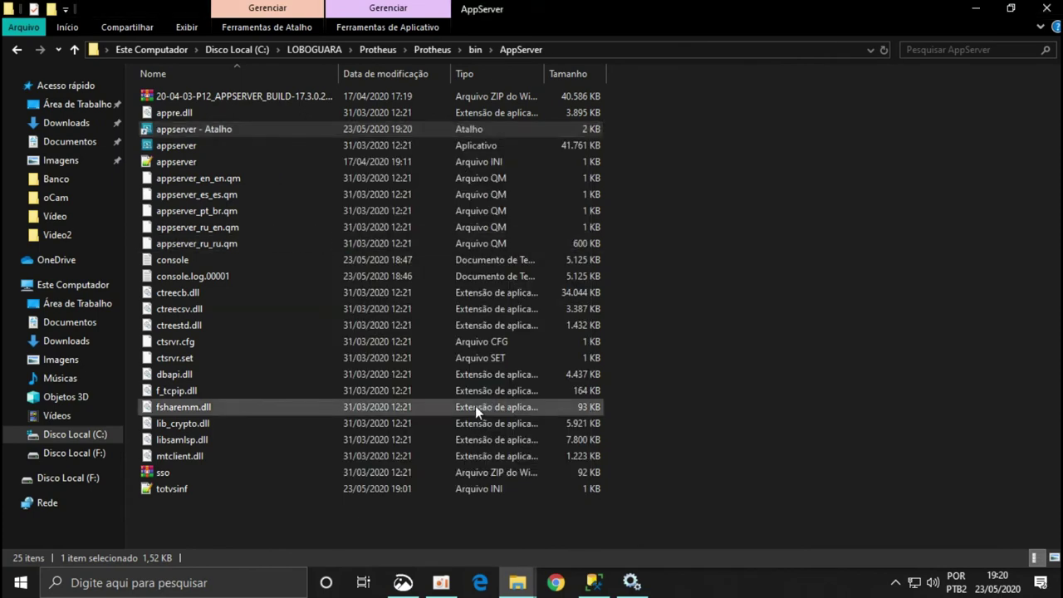
# Switch to Serviços, refresh the service list and display the properties of the .AppSever_LOBOGUARA service.
pyautogui.click(632, 581)
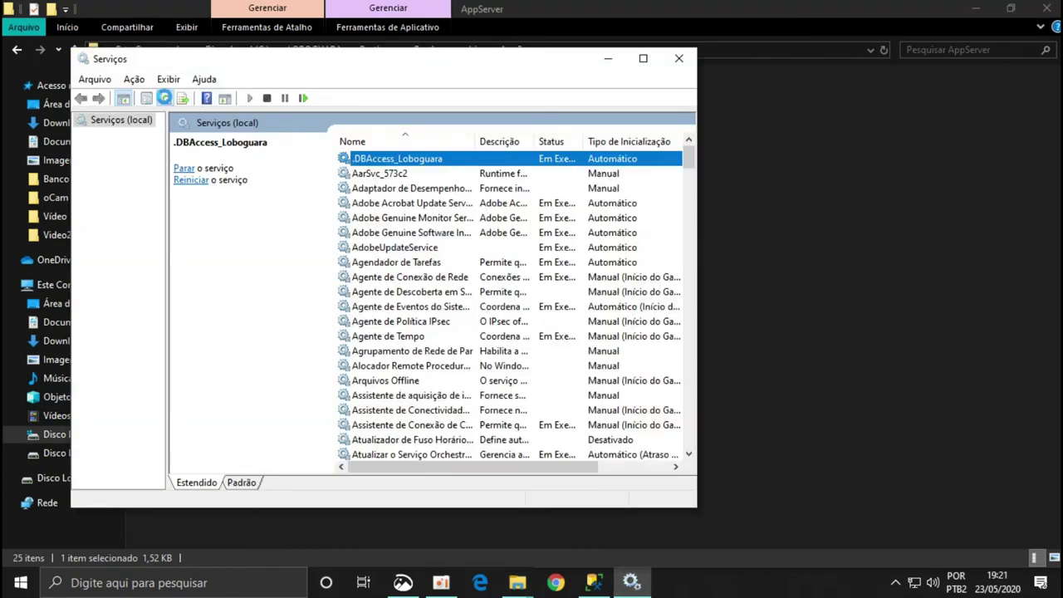
pyautogui.click(165, 98)
pyautogui.click(416, 159)
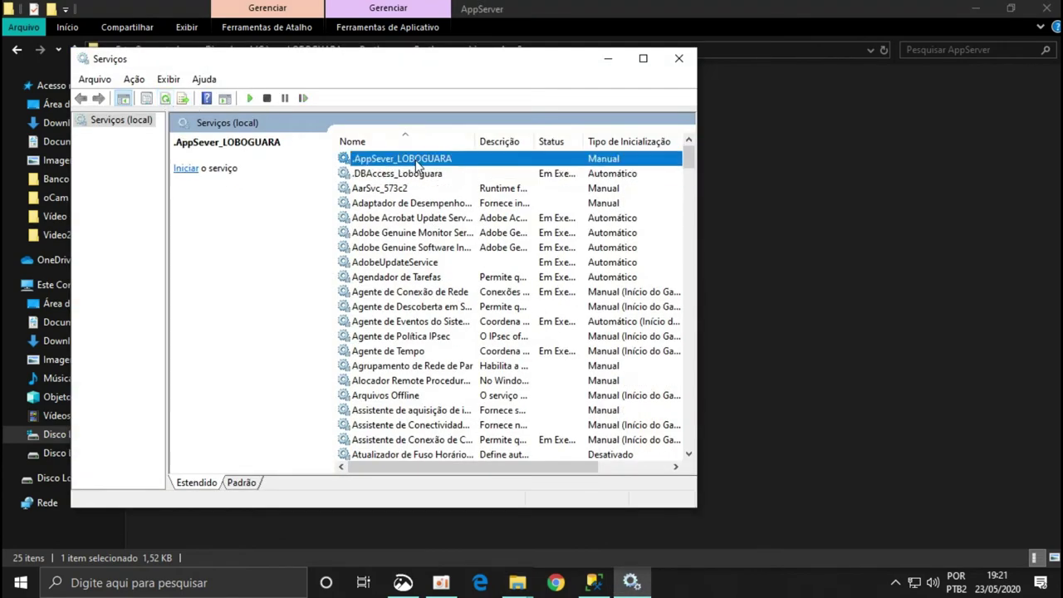
pyautogui.doubleClick(415, 160)
# Set the .AppSever_LOBOGUARA service's startup type to Automático, start the service and apply the changes.
pyautogui.click(397, 269)
pyautogui.click(377, 296)
pyautogui.click(288, 345)
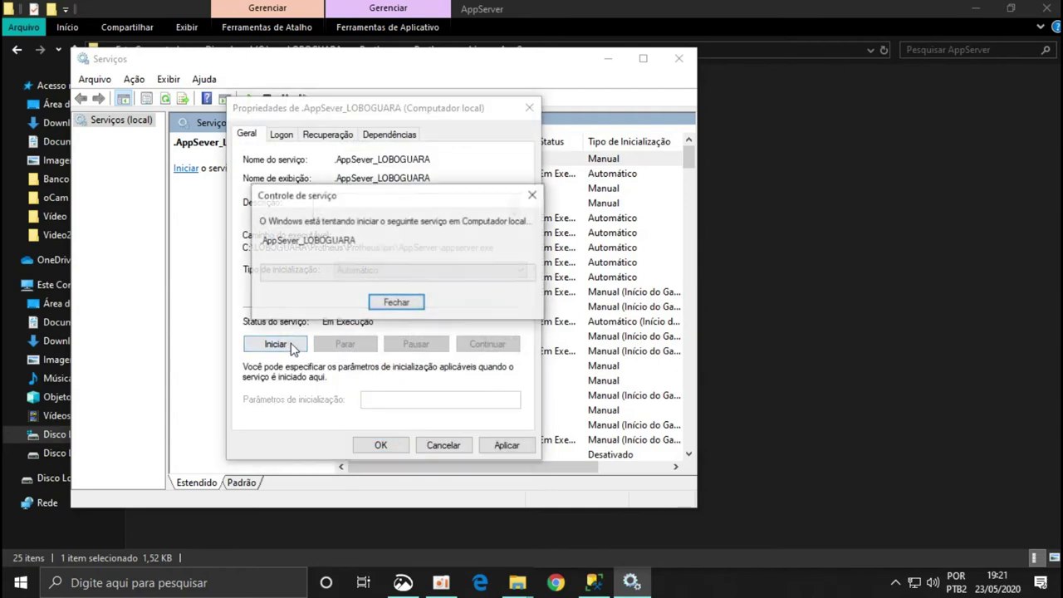
pyautogui.click(514, 447)
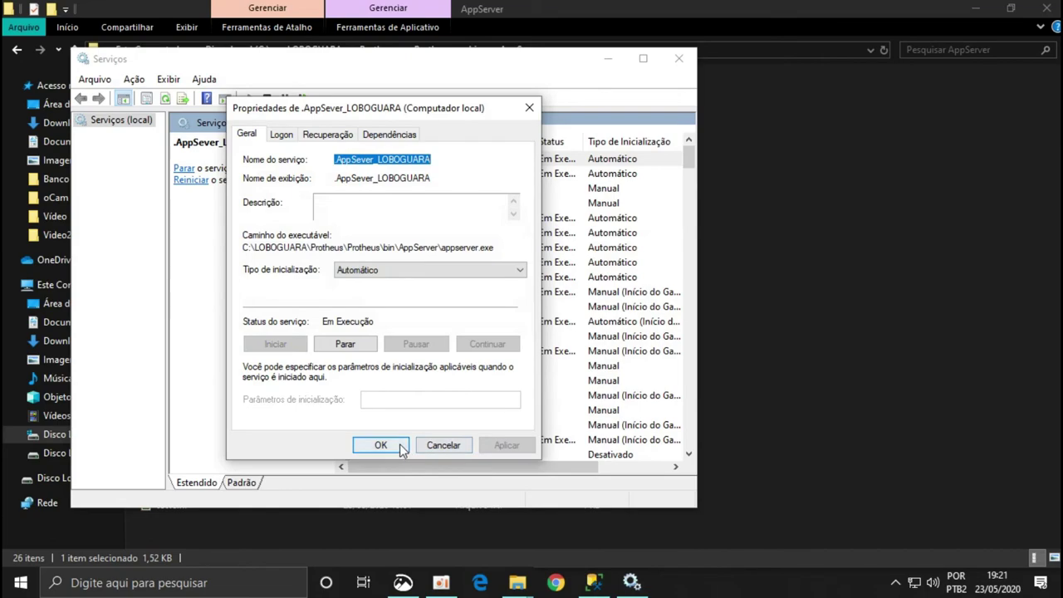
pyautogui.click(399, 448)
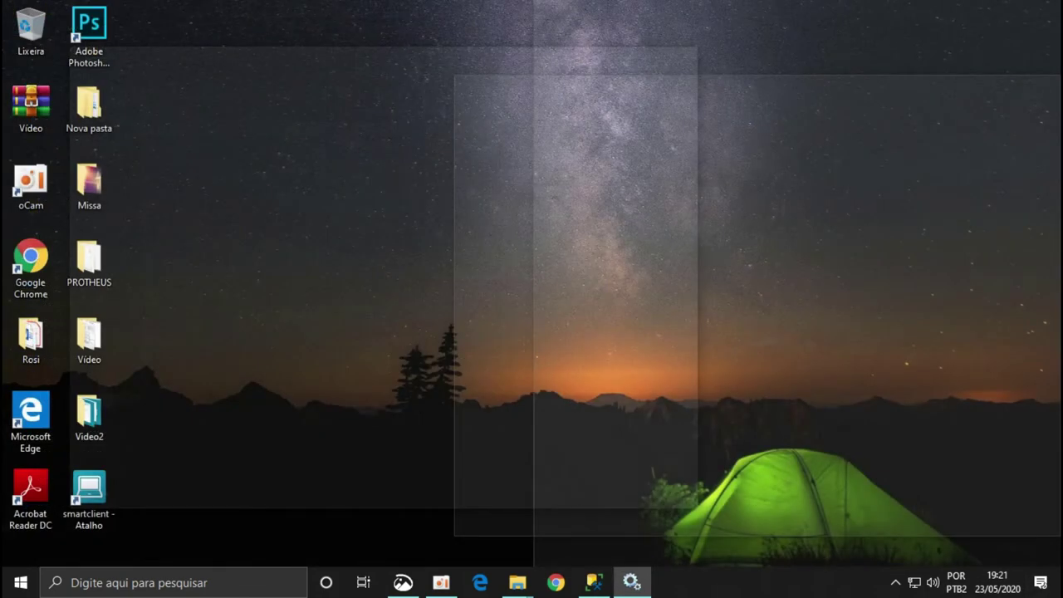
# Show the desktop and rename the "smartclient - Atalho" shortcut as smartclient.
pyautogui.click(1060, 583)
pyautogui.click(93, 491)
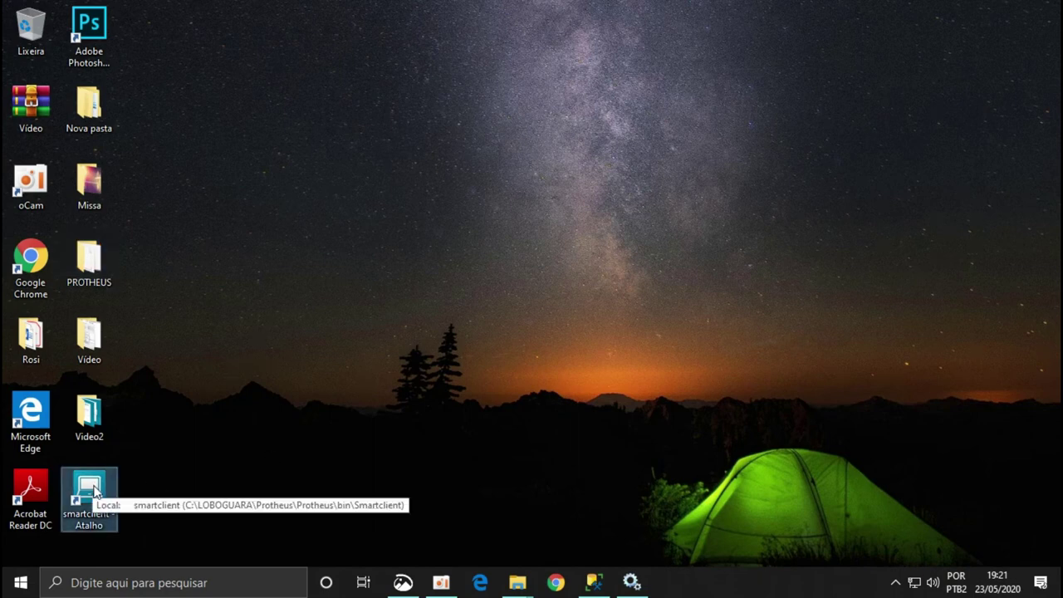
pyautogui.doubleClick(95, 491)
pyautogui.rightClick(95, 488)
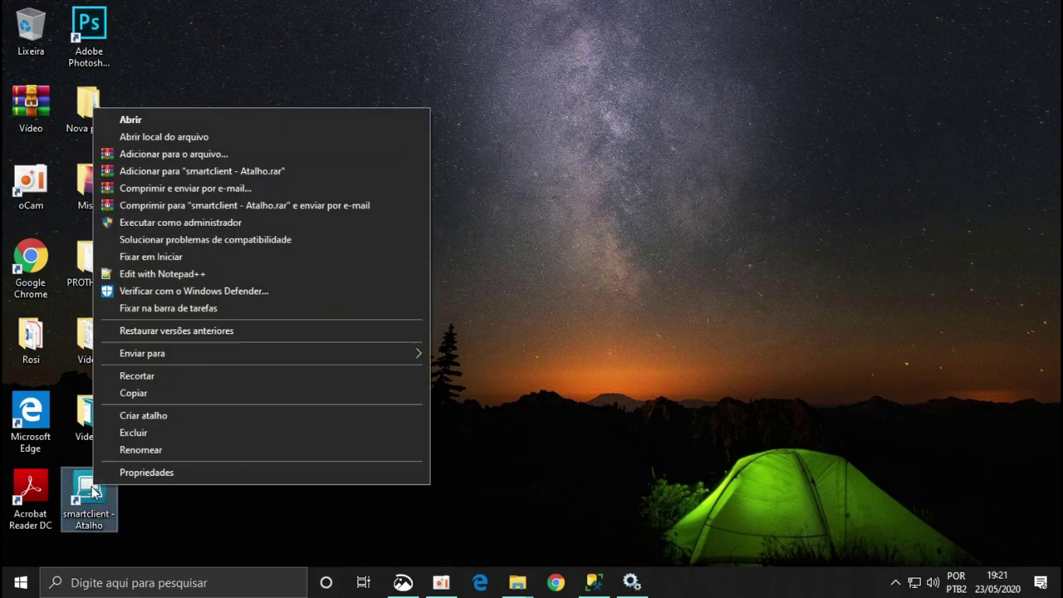
pyautogui.click(154, 454)
pyautogui.moveTo(113, 515); pyautogui.dragTo(130, 537)
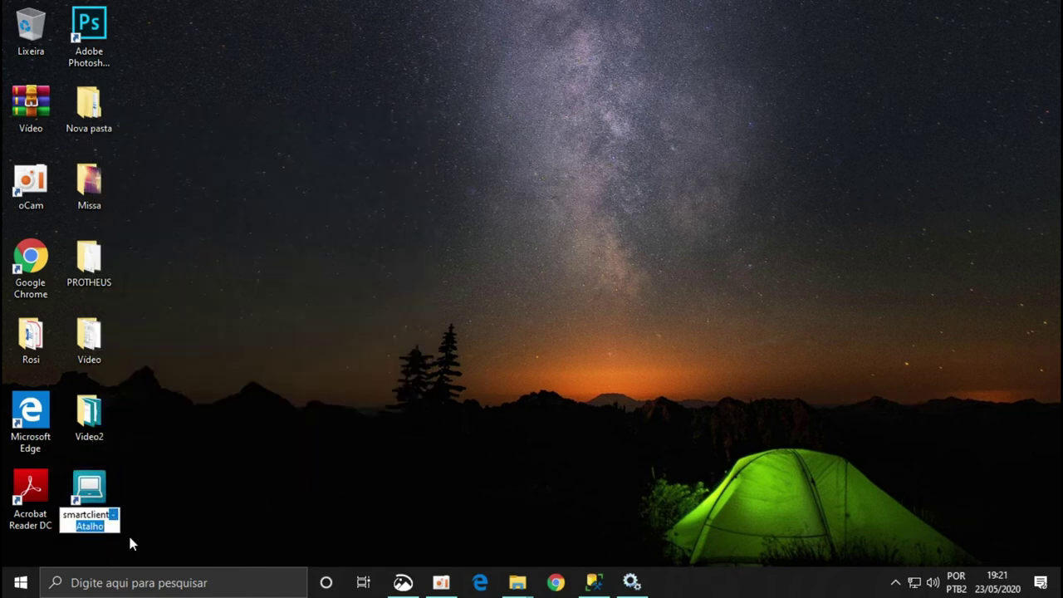
pyautogui.press('Delete')
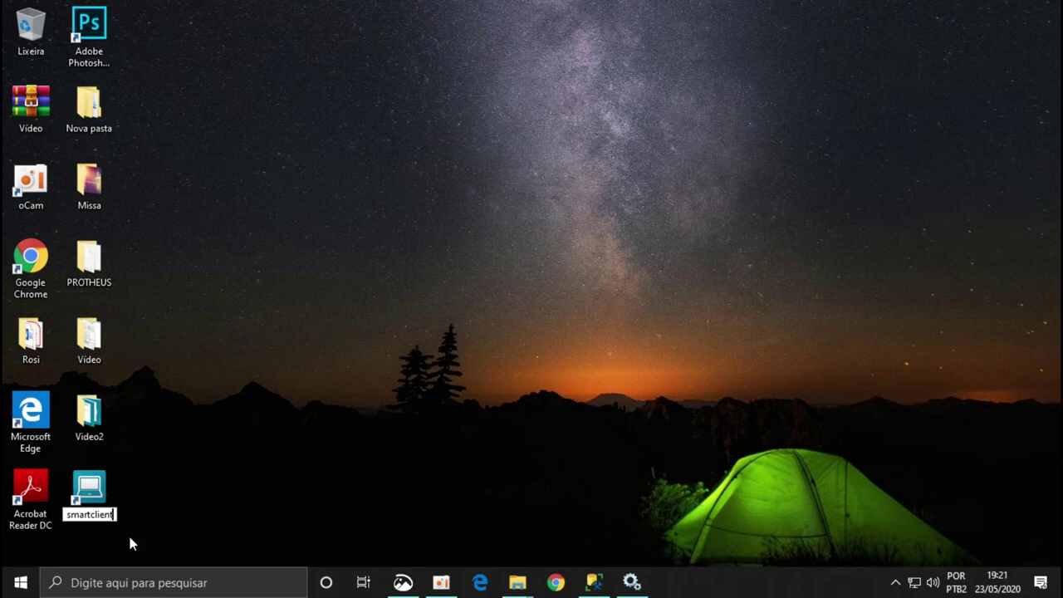
# Append the -m parameter to the smartclient shortcut's target and save the shortcut properties.
pyautogui.rightClick(102, 496)
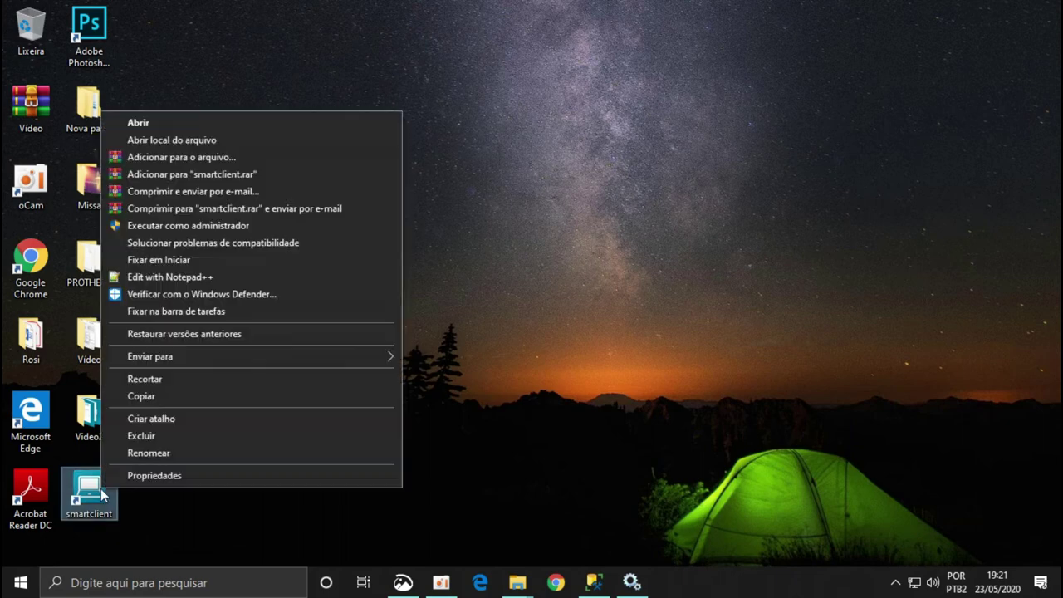
pyautogui.click(138, 479)
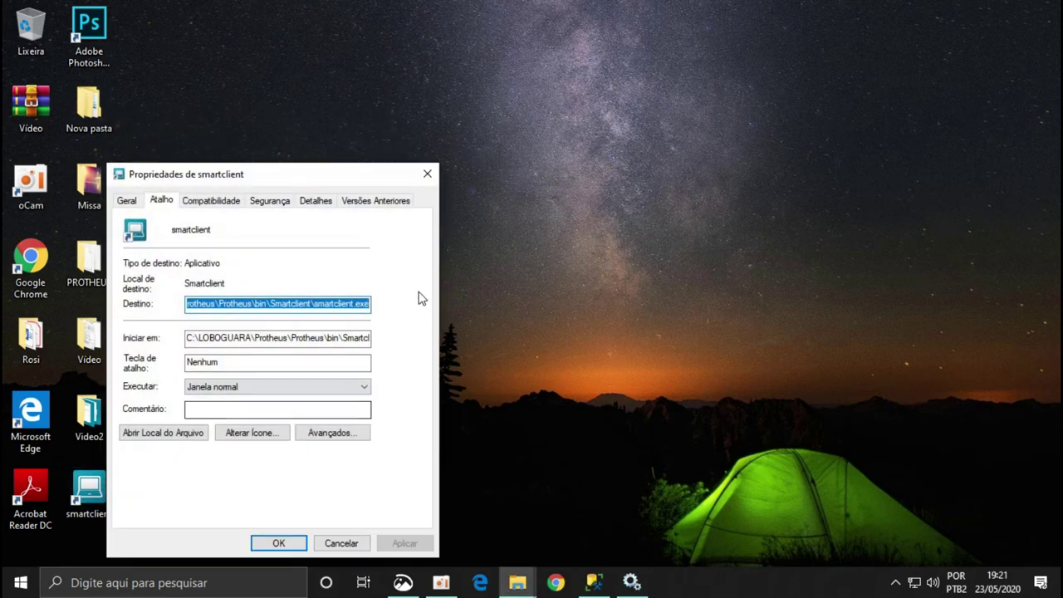
pyautogui.click(369, 305)
pyautogui.write('-m')
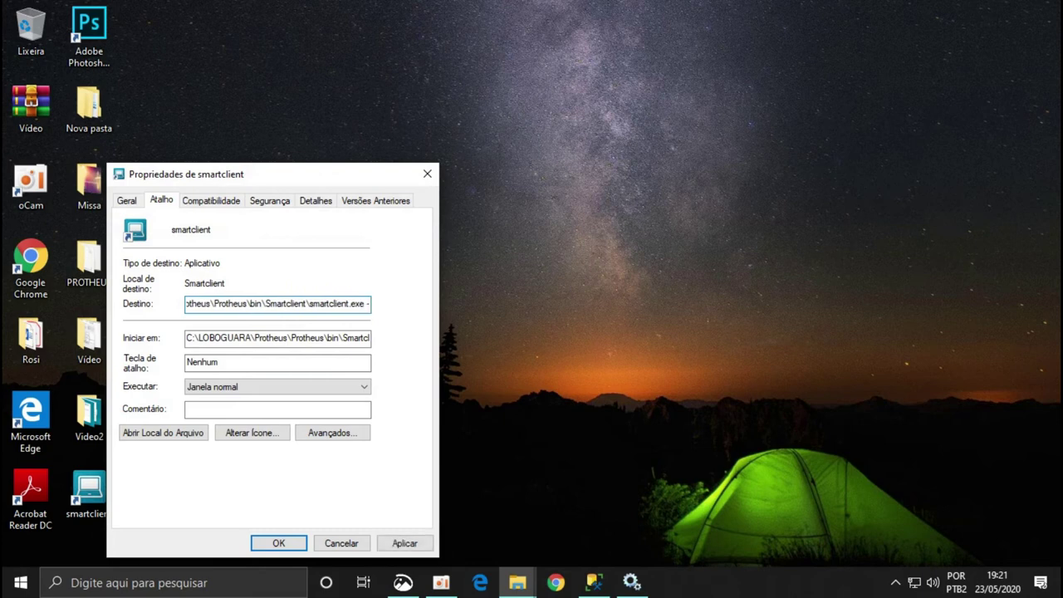
pyautogui.click(405, 544)
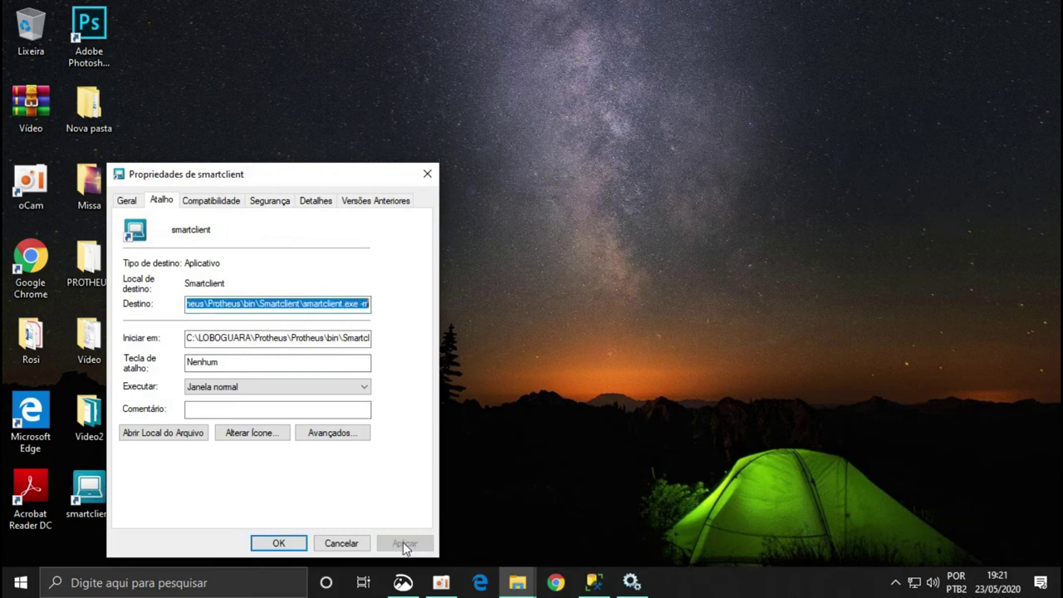
pyautogui.click(277, 544)
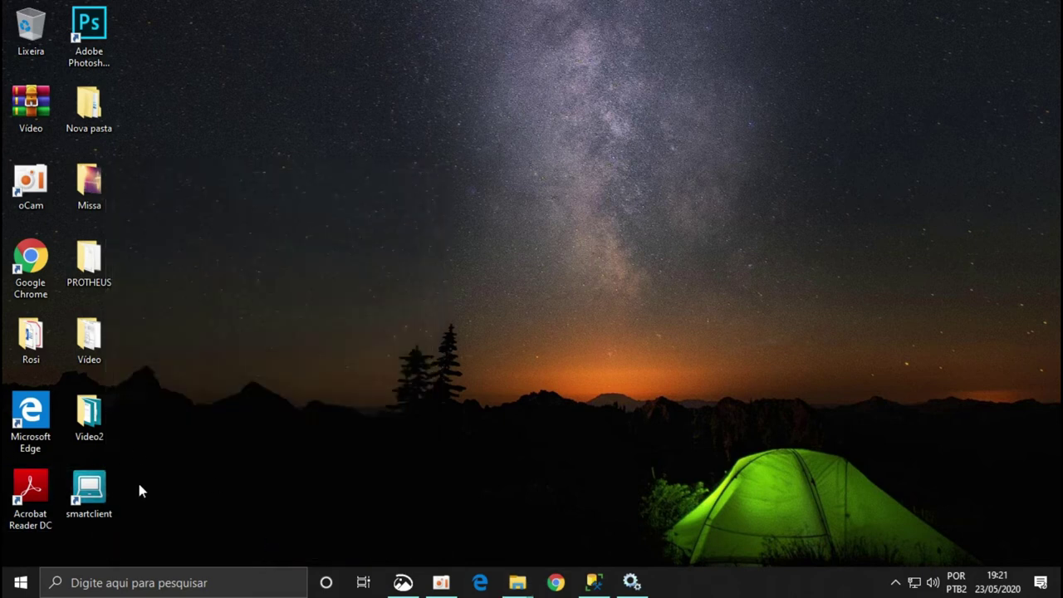
# Try to access Protheus from the smartclient shortcut with program SIGAADV, tcp communication and the LOBOGUARA environment, and end the session.
pyautogui.doubleClick(98, 490)
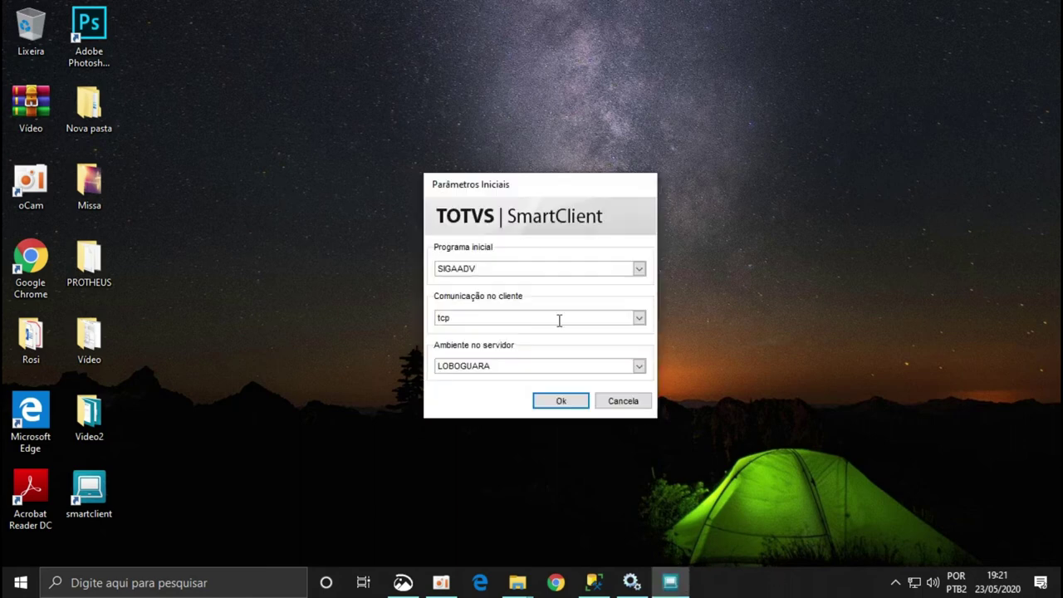
pyautogui.click(554, 403)
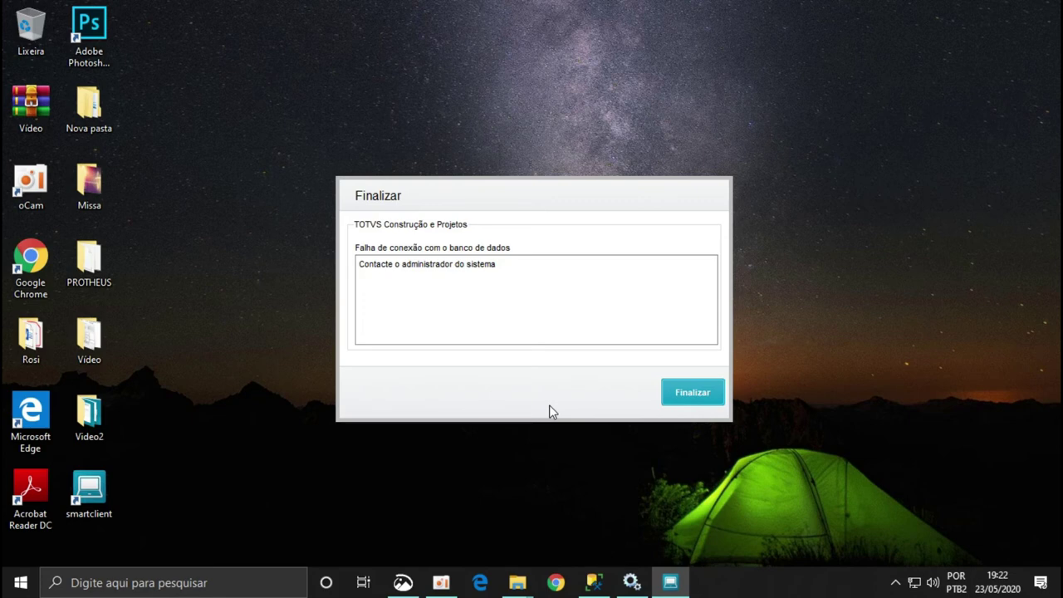
pyautogui.click(693, 397)
# Stop the .AppSever_LOBOGUARA service in Serviços and display the Logon settings of the .DBAccess_Loboguara service.
pyautogui.click(631, 581)
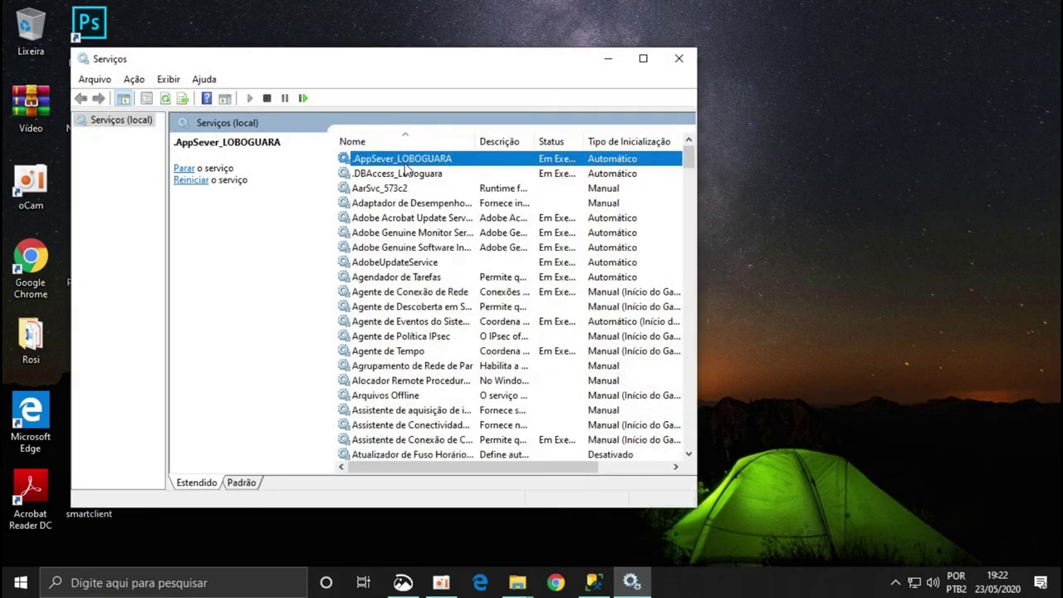
pyautogui.click(267, 98)
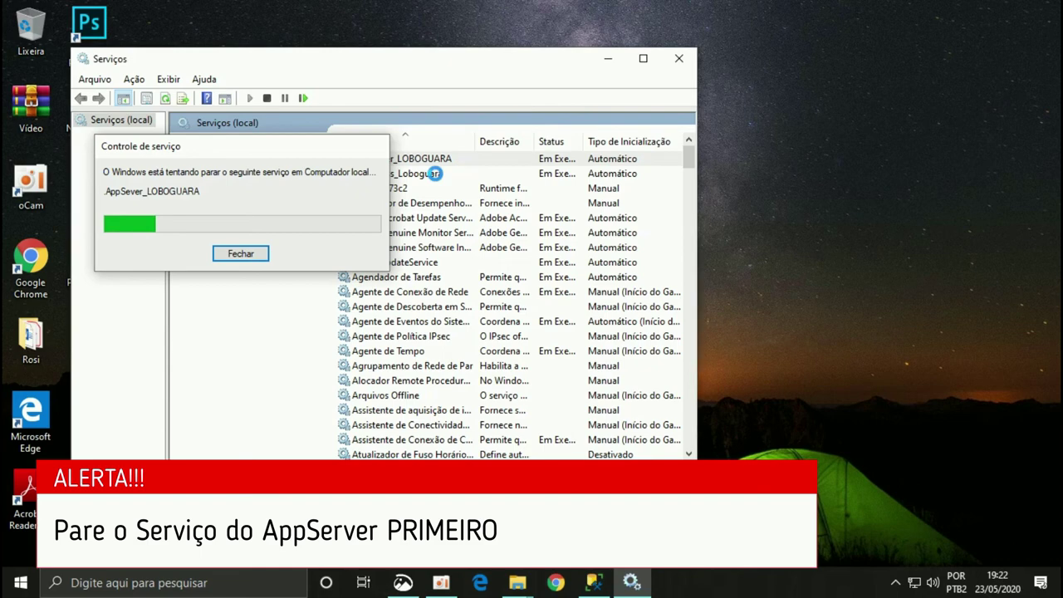
pyautogui.doubleClick(436, 174)
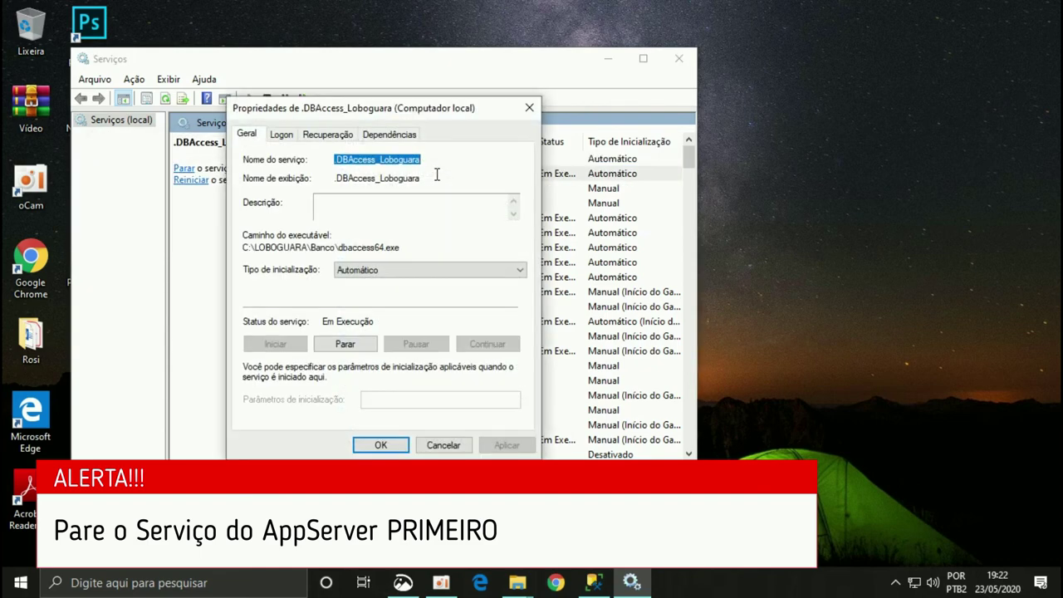
pyautogui.click(281, 134)
# Set the .DBAccess_Loboguara service to log on with a specific account and select the local Windows user for it.
pyautogui.click(287, 212)
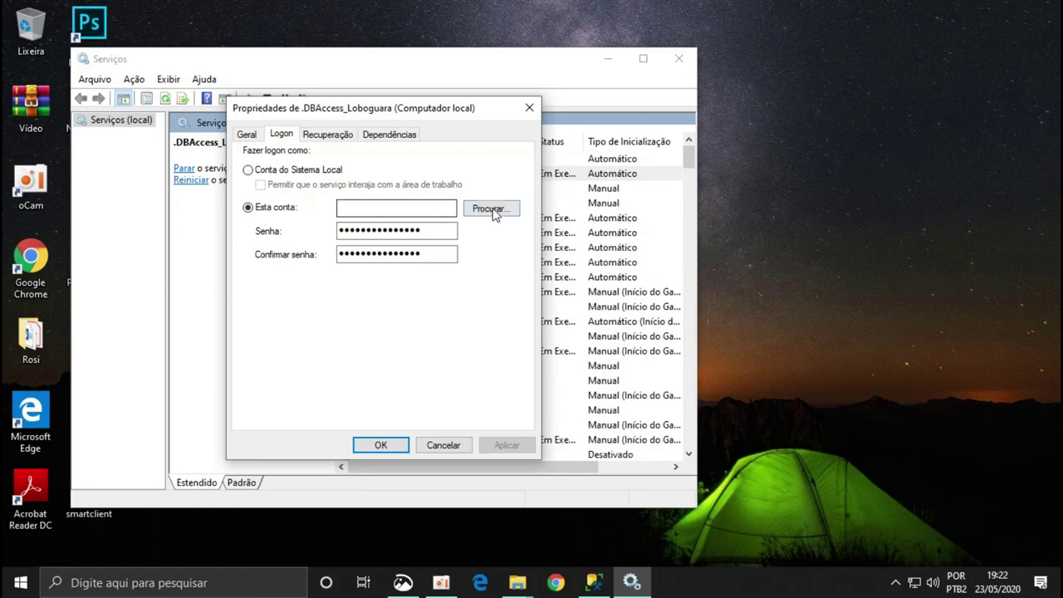
pyautogui.click(493, 210)
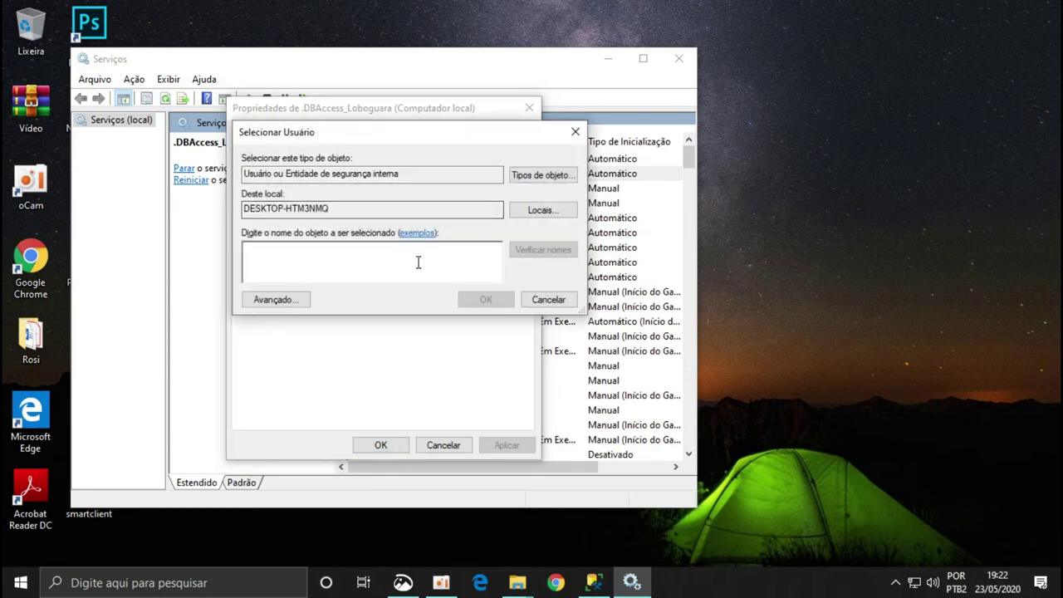
pyautogui.write('yuri_')
pyautogui.click(547, 259)
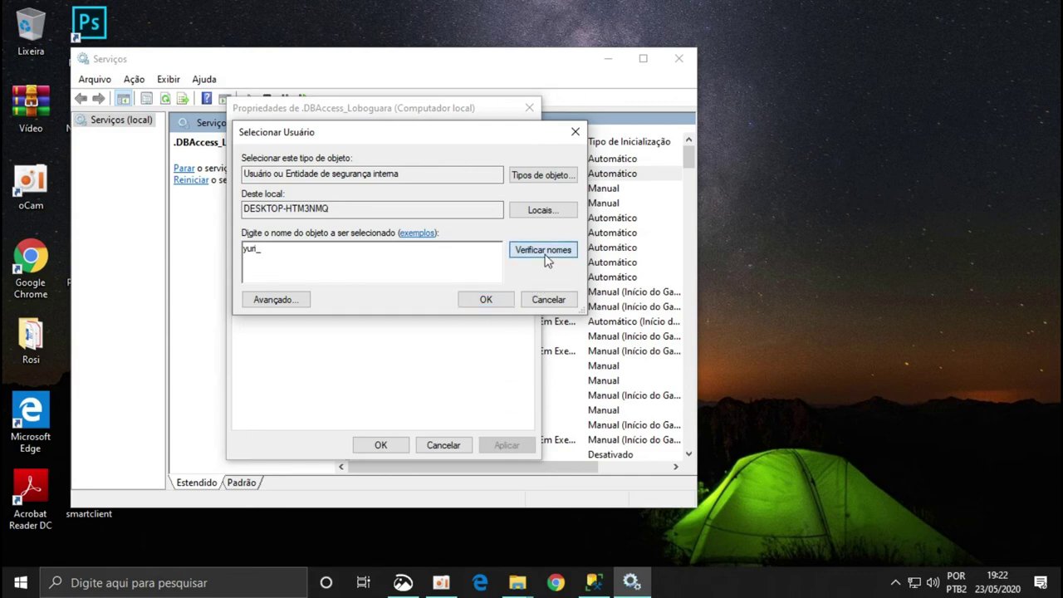
pyautogui.click(485, 300)
# Enter and confirm the Windows account password for the .DBAccess_Loboguara service logon, and save the service properties.
pyautogui.moveTo(444, 230); pyautogui.dragTo(275, 237)
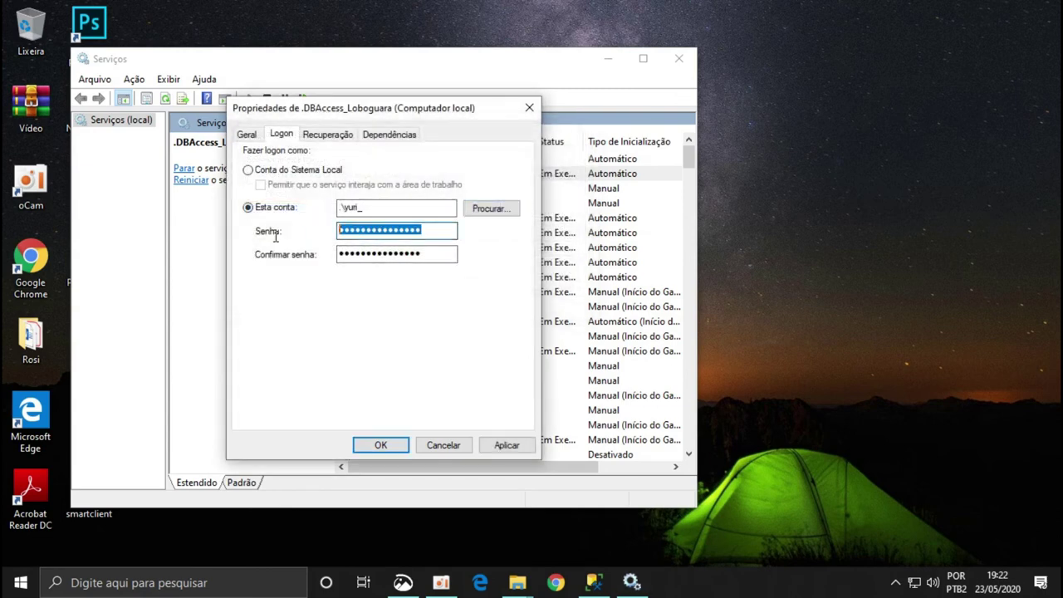
pyautogui.write('••••••••')
pyautogui.press('Tab')
pyautogui.write('••••••••')
pyautogui.click(508, 446)
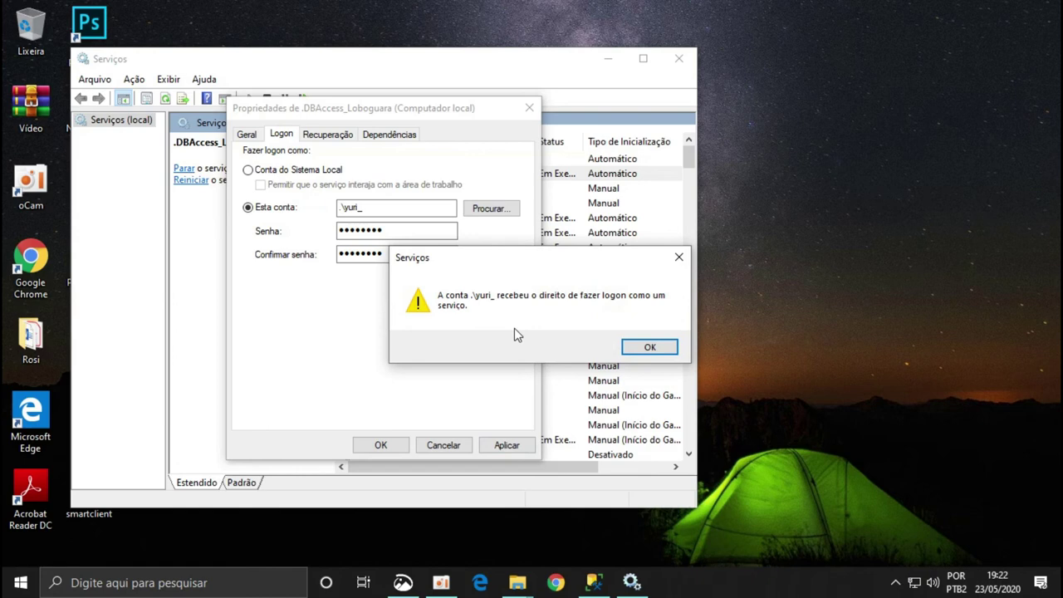
pyautogui.click(652, 349)
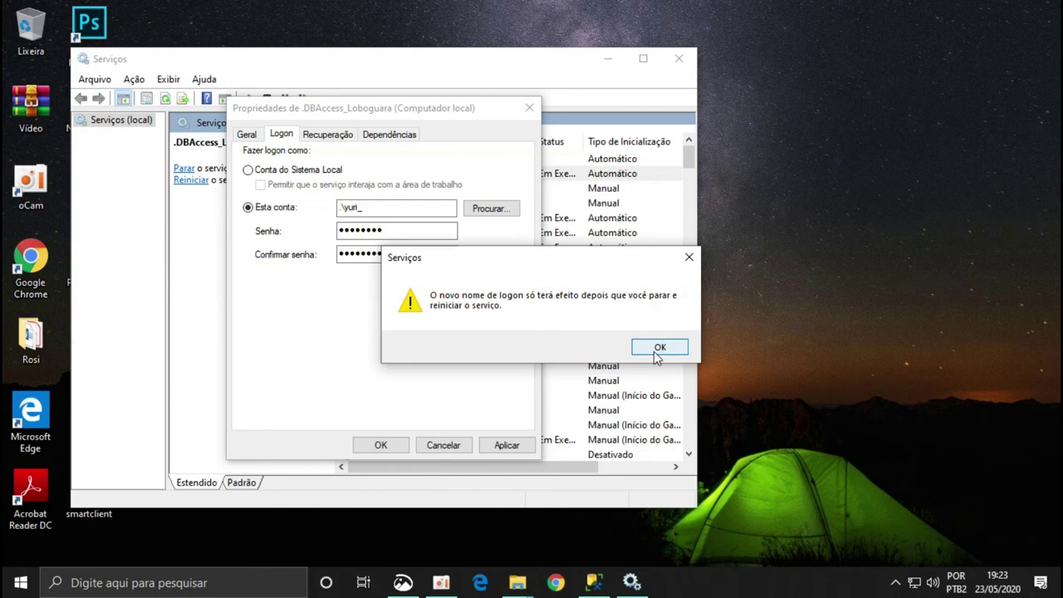
pyautogui.click(658, 348)
pyautogui.click(378, 446)
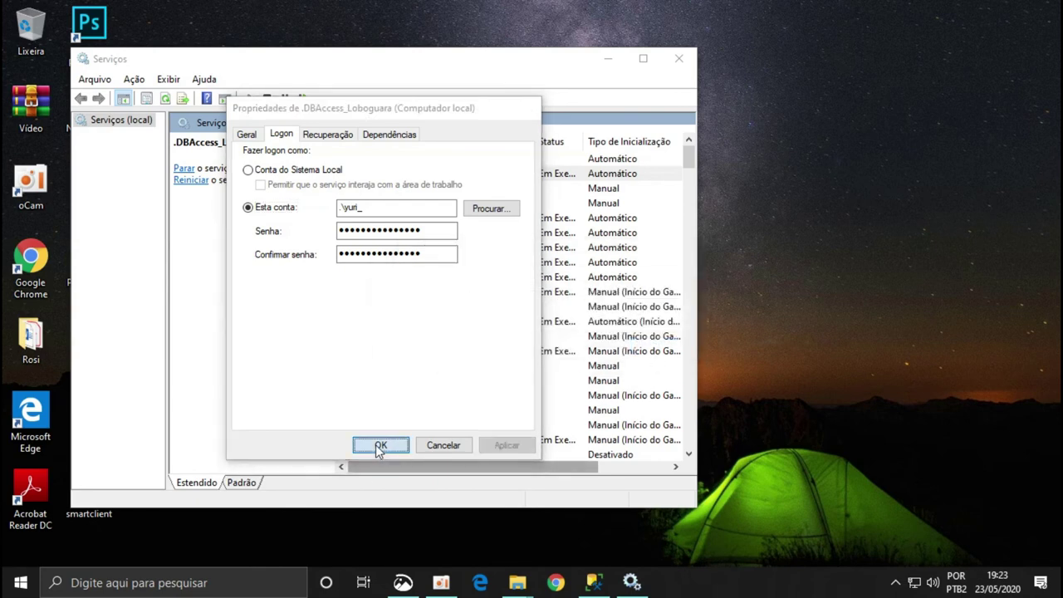
# Stop and restart the .DBAccess_Loboguara service, and start the .AppSever_LOBOGUARA service.
pyautogui.click(267, 100)
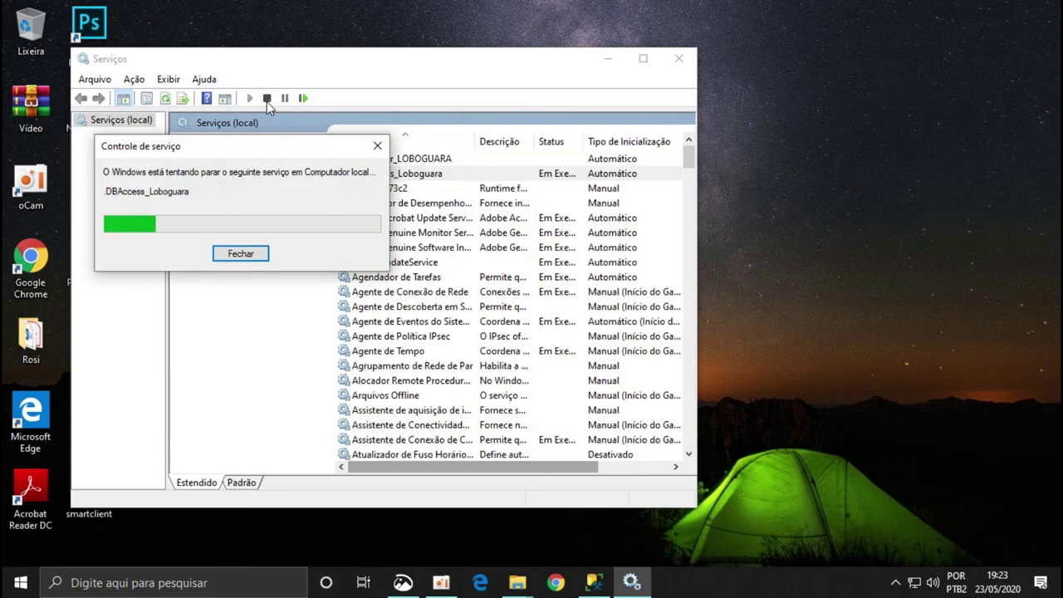
pyautogui.click(247, 98)
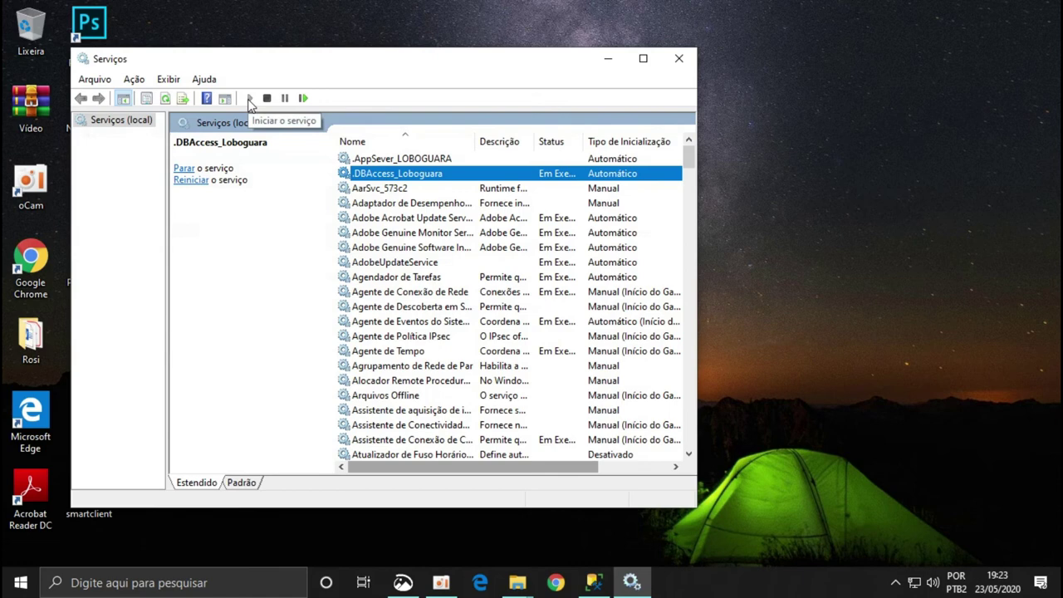
pyautogui.click(409, 161)
pyautogui.click(250, 98)
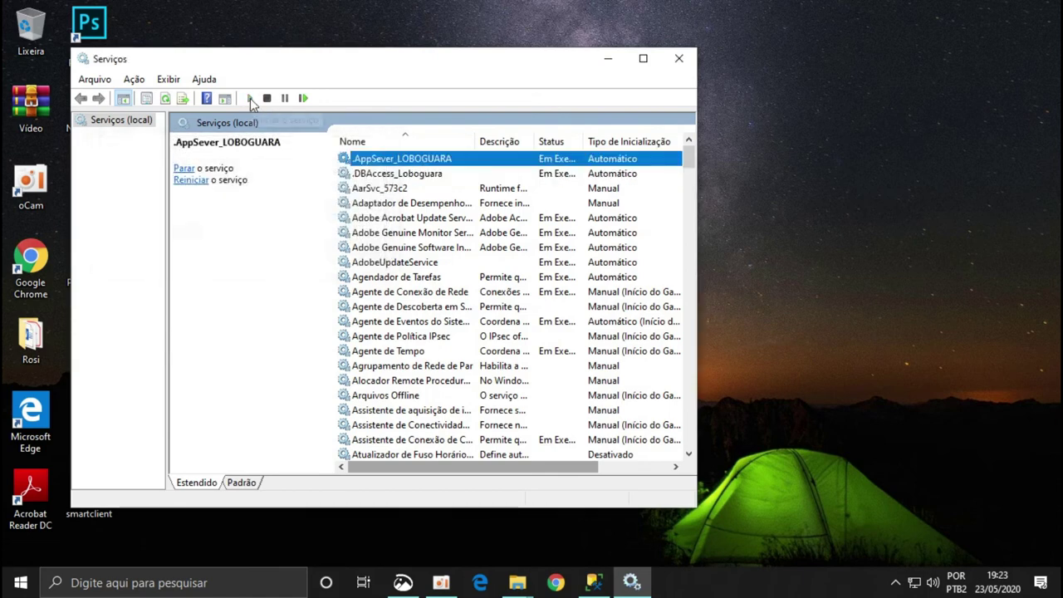
# Open Protheus from the smartclient desktop shortcut with SIGAADV, tcp and the LOBOGUARA environment, and sign in as ADMIN.
pyautogui.moveTo(299, 71); pyautogui.dragTo(490, 76)
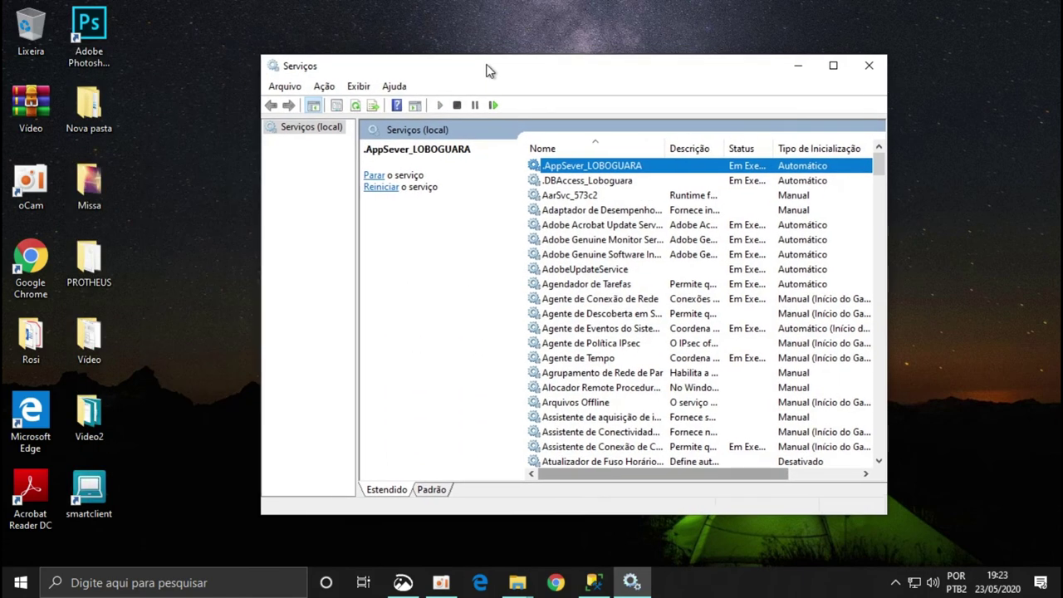
pyautogui.doubleClick(101, 491)
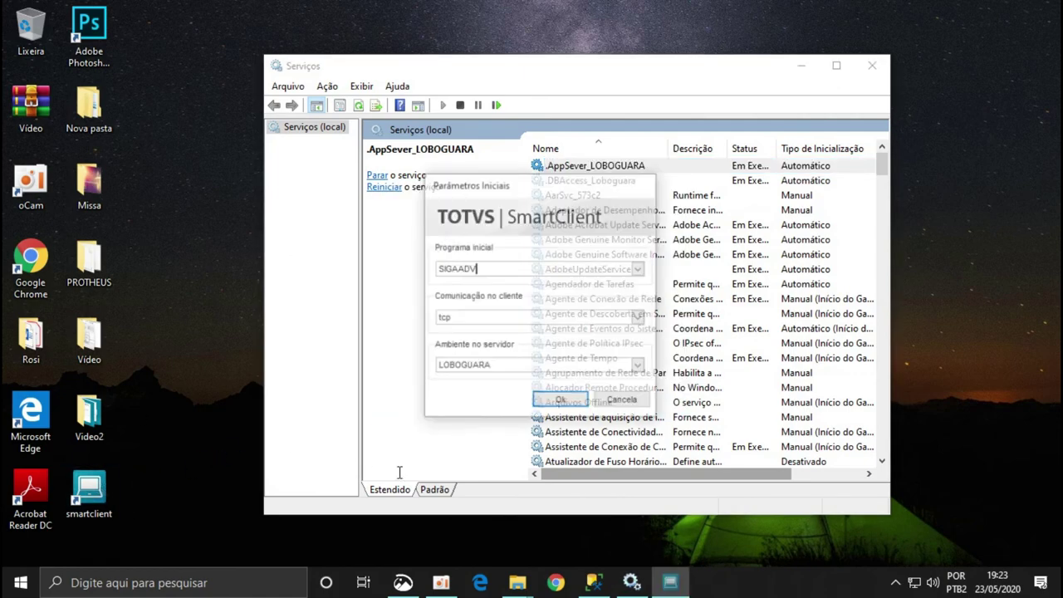
pyautogui.click(562, 401)
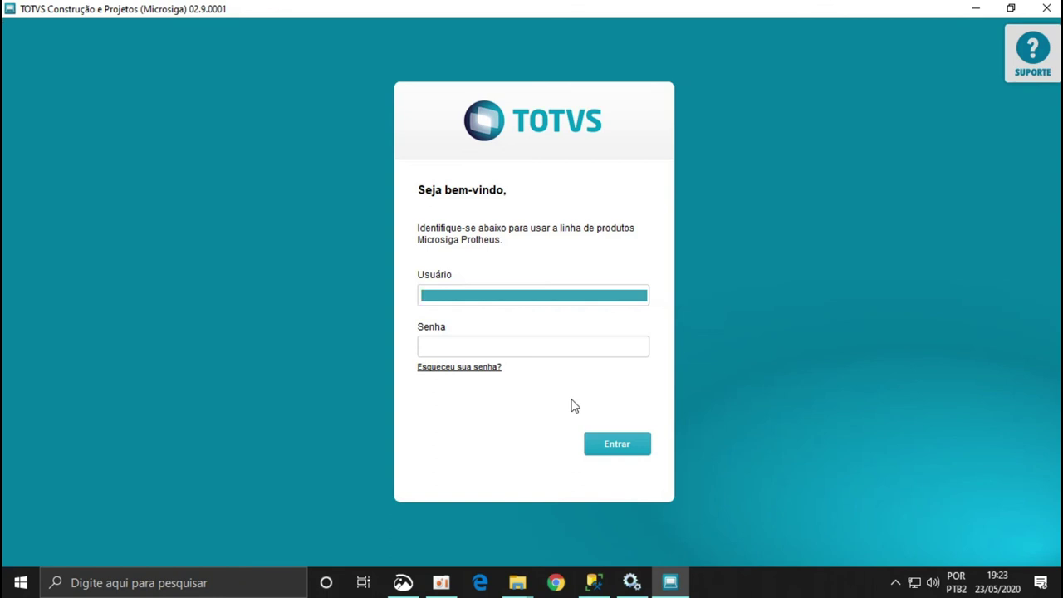
pyautogui.write('ADMIN')
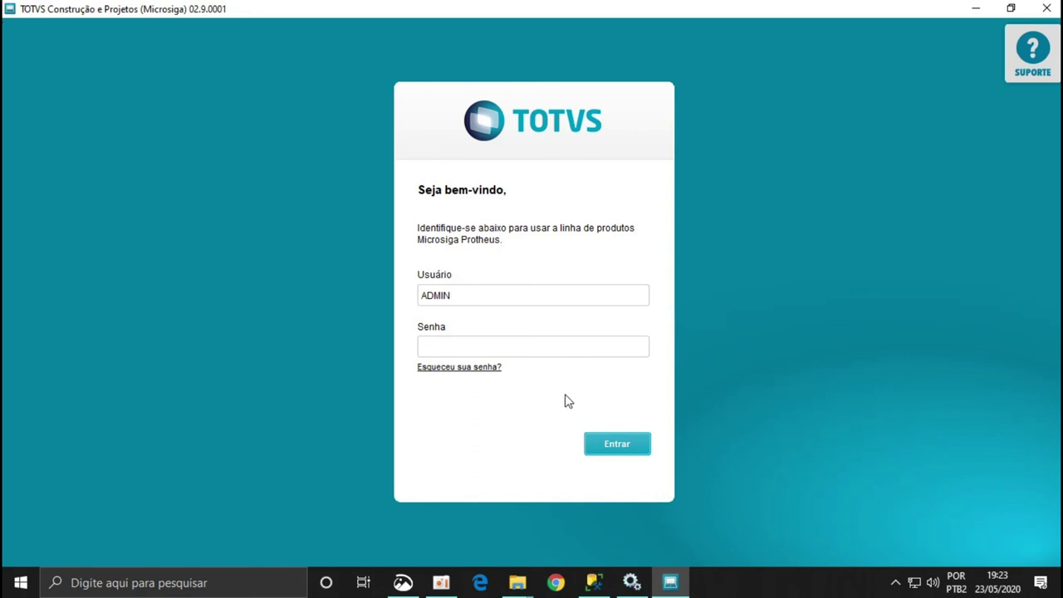
pyautogui.click(551, 343)
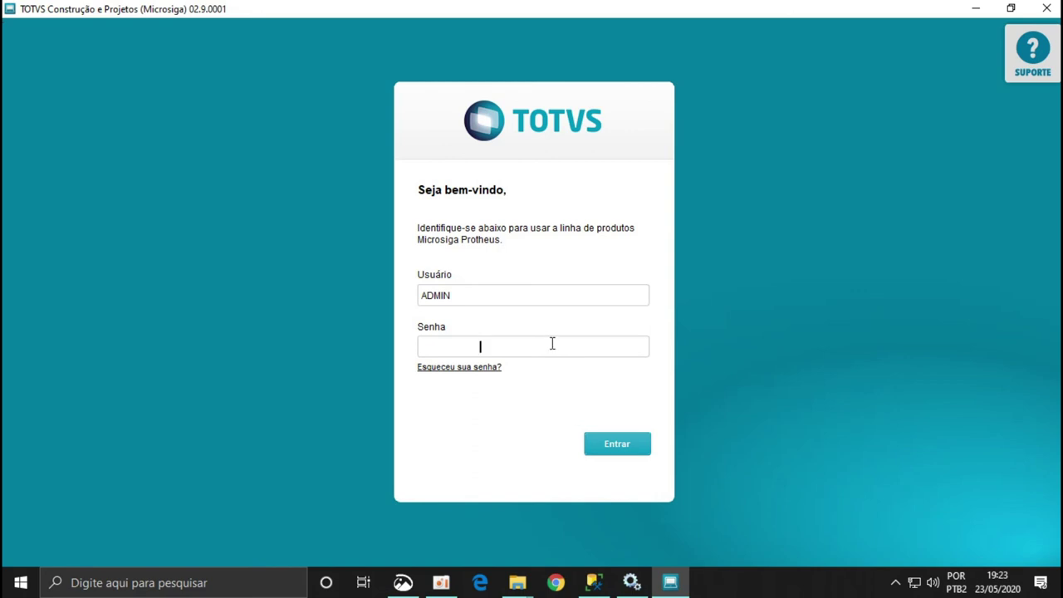
pyautogui.click(629, 462)
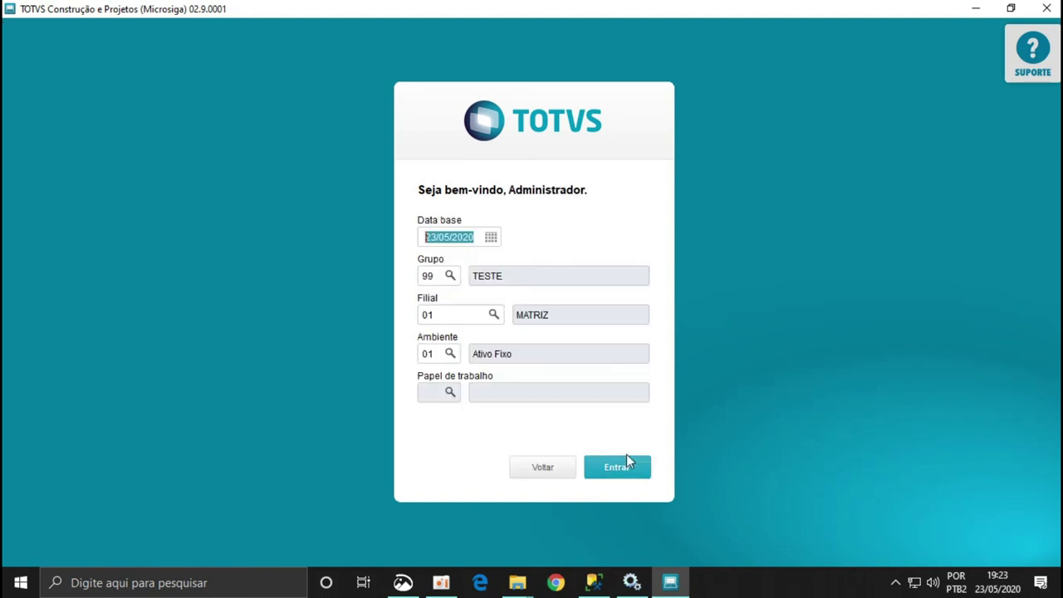
# Set the Ambiente to 06 (Financeiro) and enter Protheus.
pyautogui.click(432, 355)
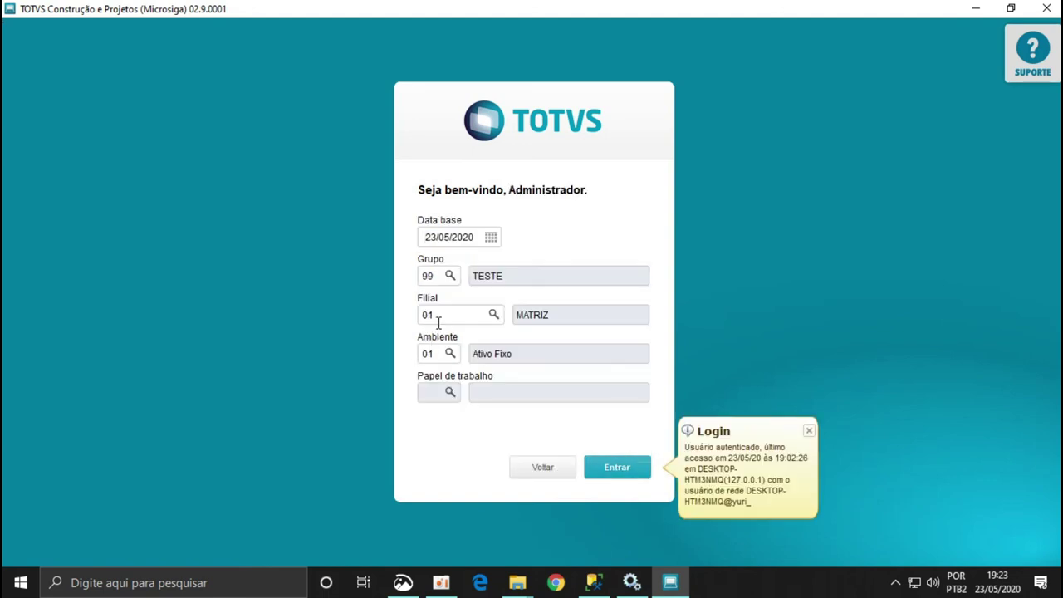
pyautogui.press('BackSpace')
pyautogui.write('6')
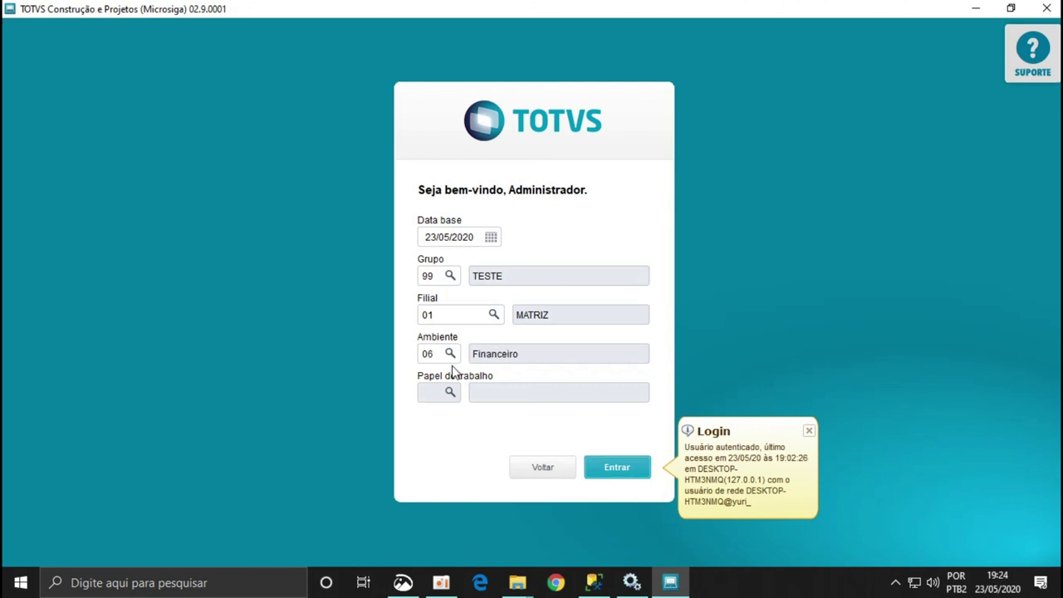
pyautogui.click(633, 472)
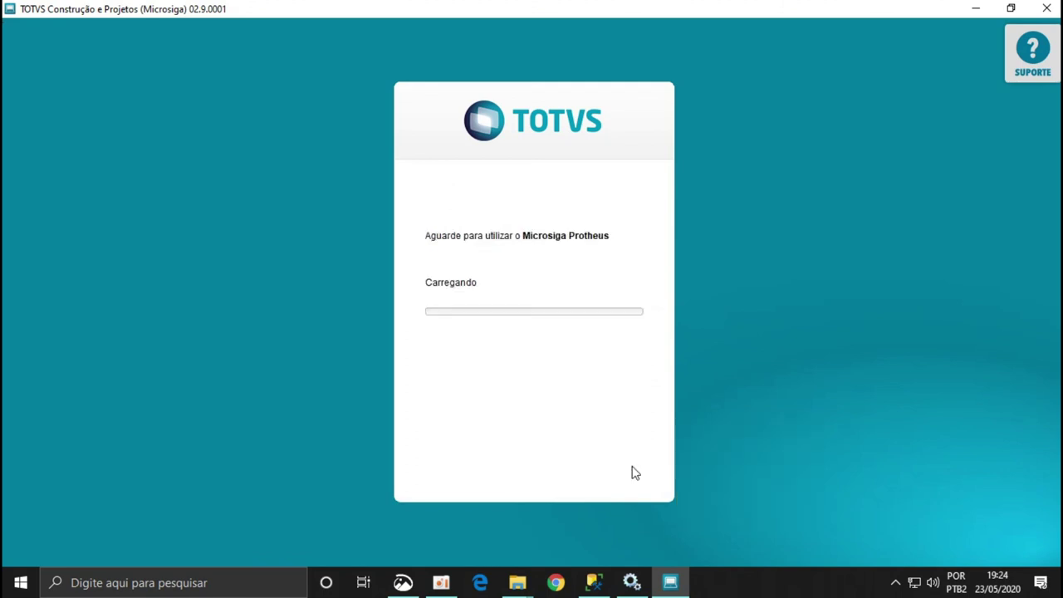